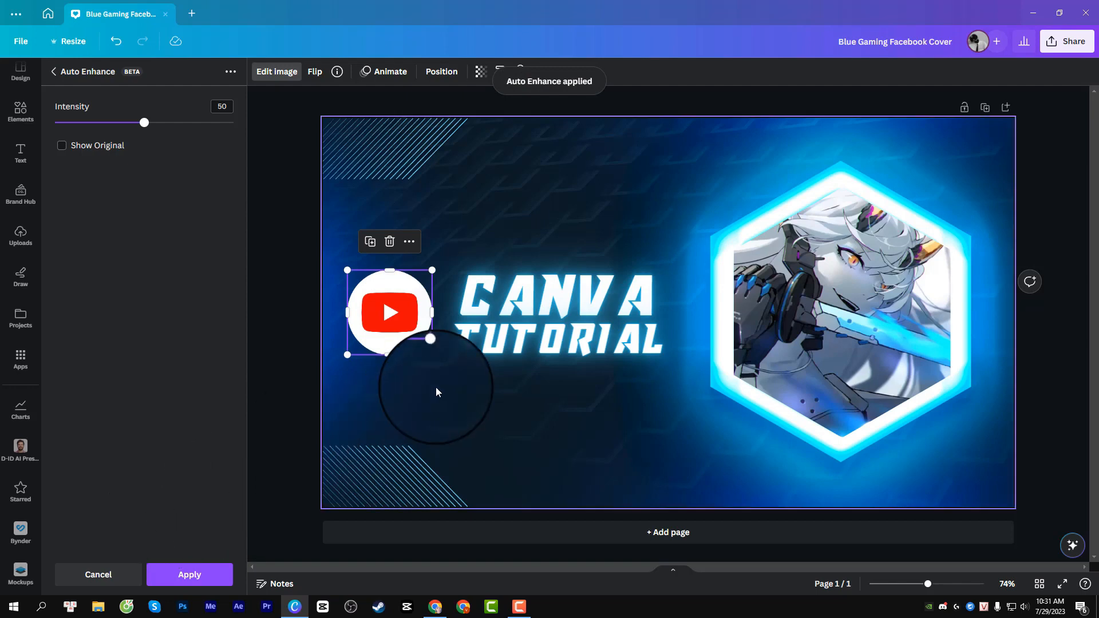
Step: Try the Epic, Festive and Summer filters on the cover's background image and undo the Summer filter
{"action": "left_click", "coordinate": [436, 392]}
{"action": "left_click", "coordinate": [55, 71]}
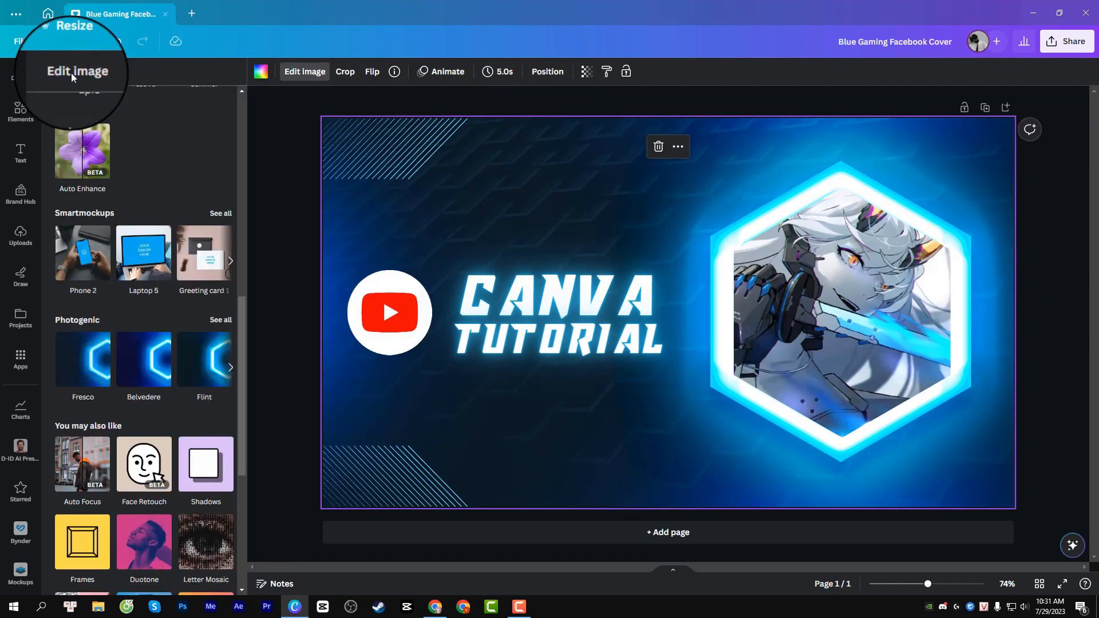
{"action": "scroll", "coordinate": [218, 315], "scroll_direction": "up", "scroll_amount": 5}
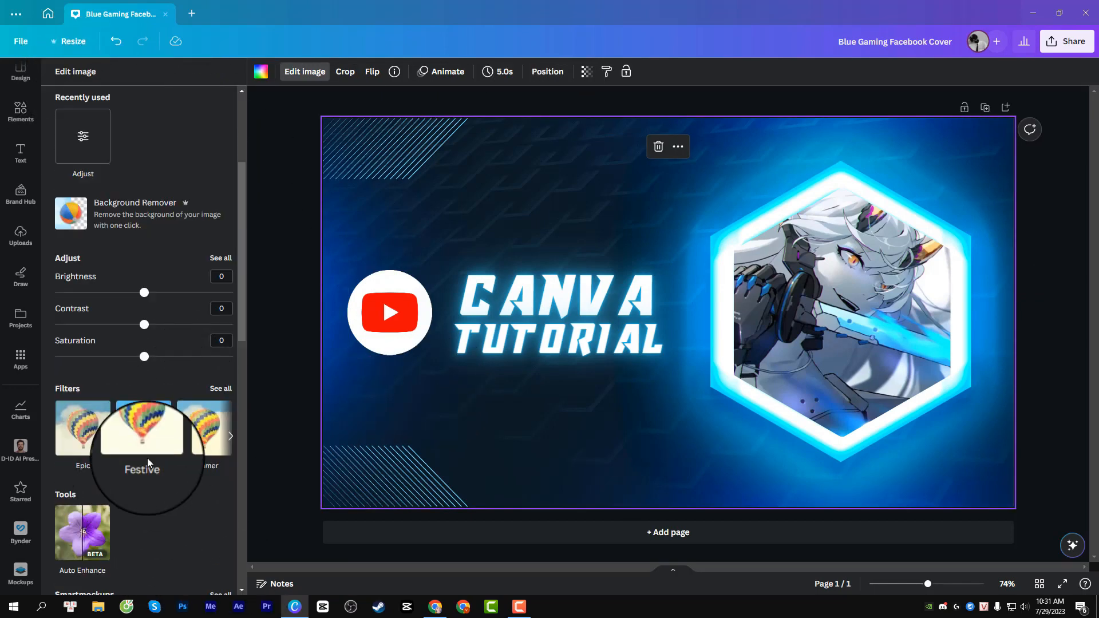
{"action": "left_click", "coordinate": [83, 428]}
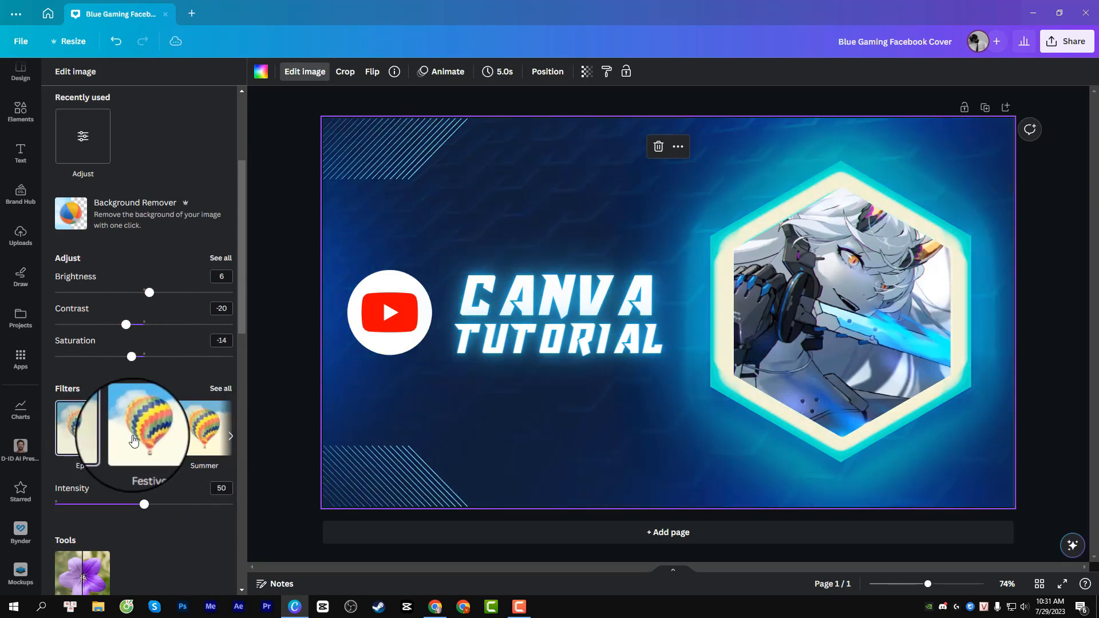
{"action": "left_click", "coordinate": [144, 436]}
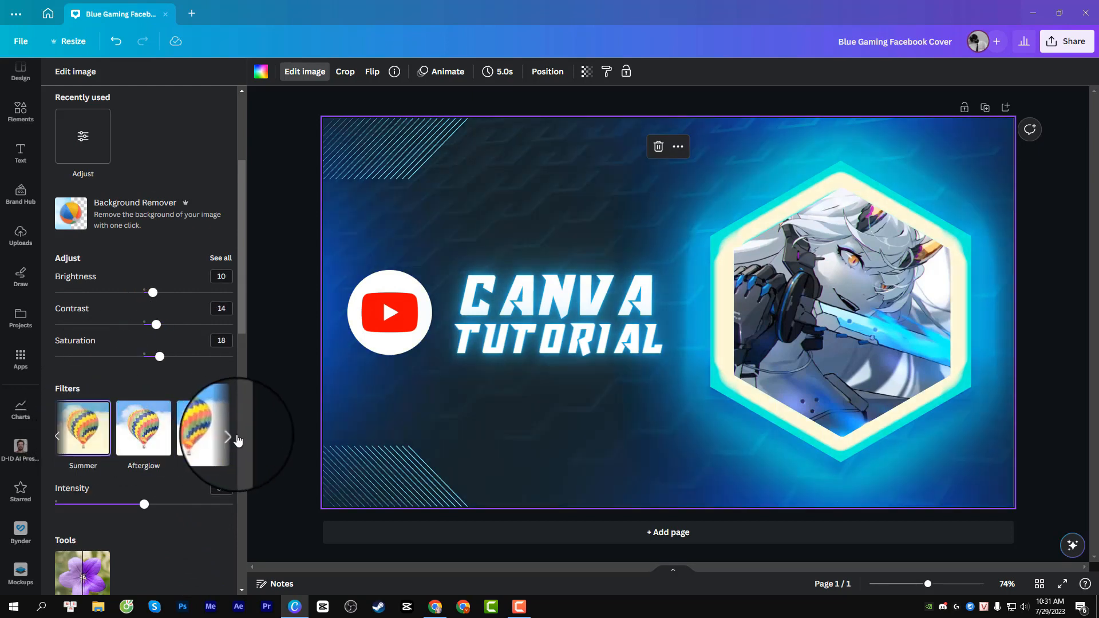
{"action": "left_click", "coordinate": [234, 437]}
{"action": "scroll", "coordinate": [206, 421], "scroll_direction": "up", "scroll_amount": 4}
{"action": "left_click", "coordinate": [297, 300]}
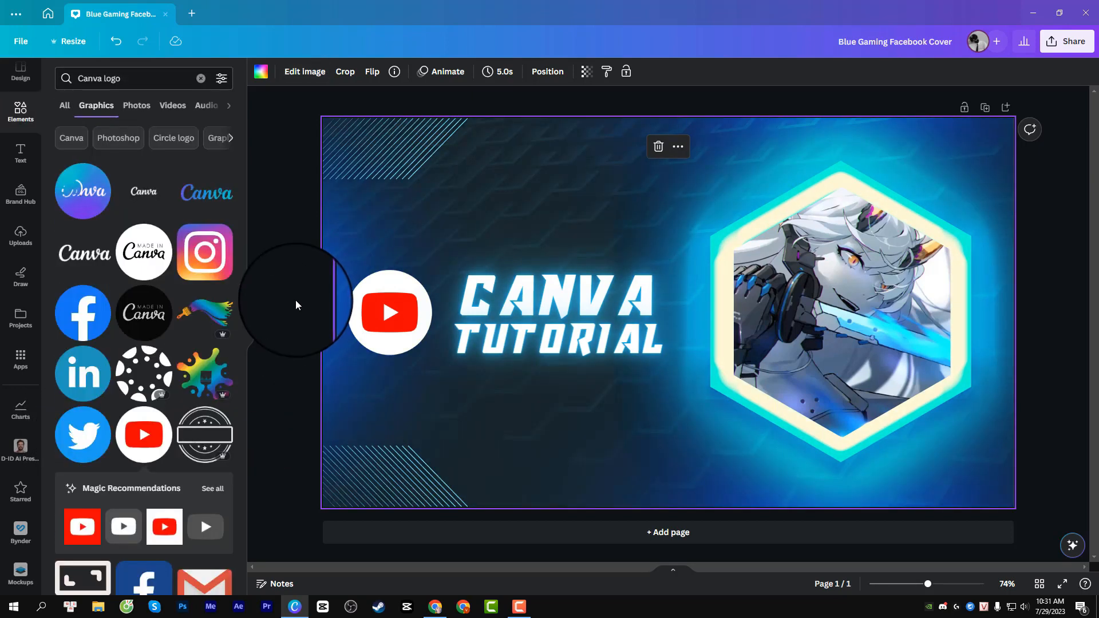
{"action": "left_click", "coordinate": [115, 41]}
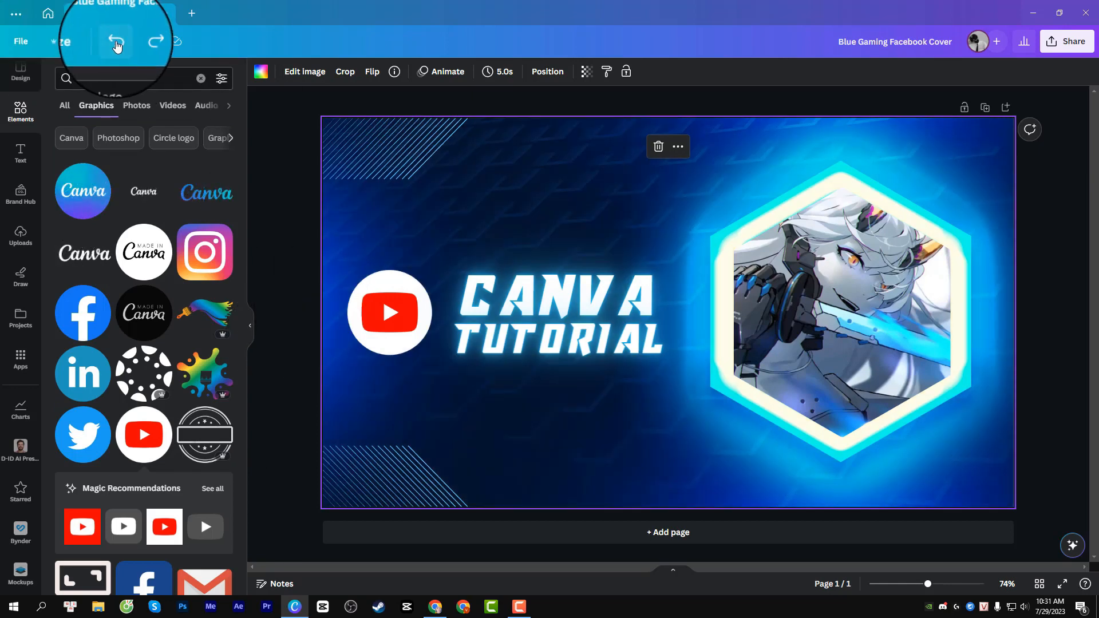
Step: Try out the FREE DELIVERY font combination on the cover and delete it
{"action": "left_click", "coordinate": [21, 154]}
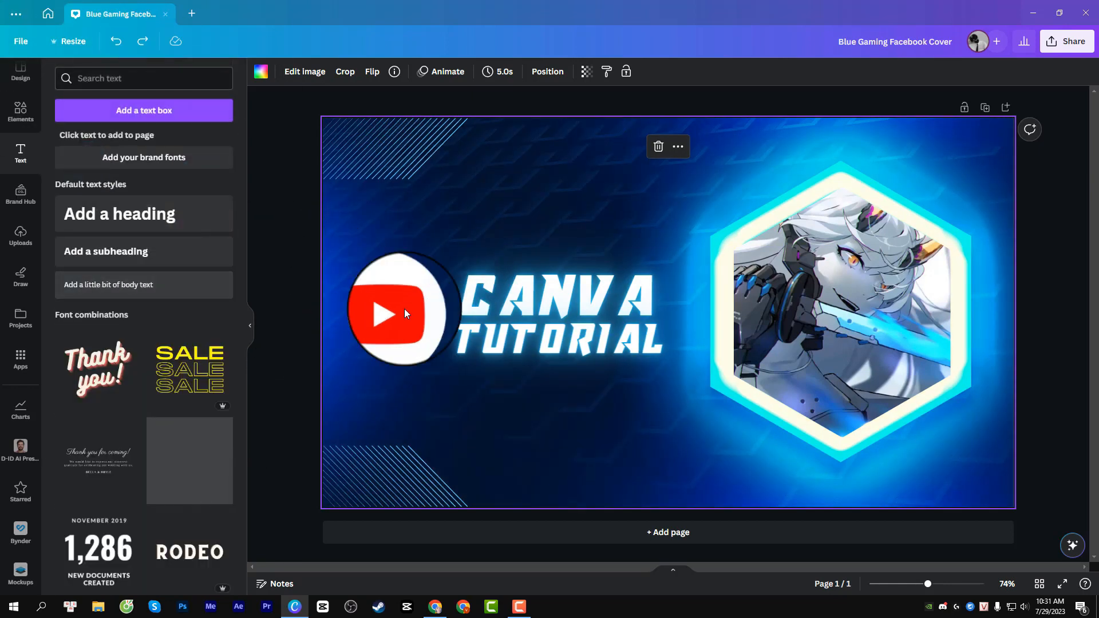
{"action": "left_click", "coordinate": [564, 323]}
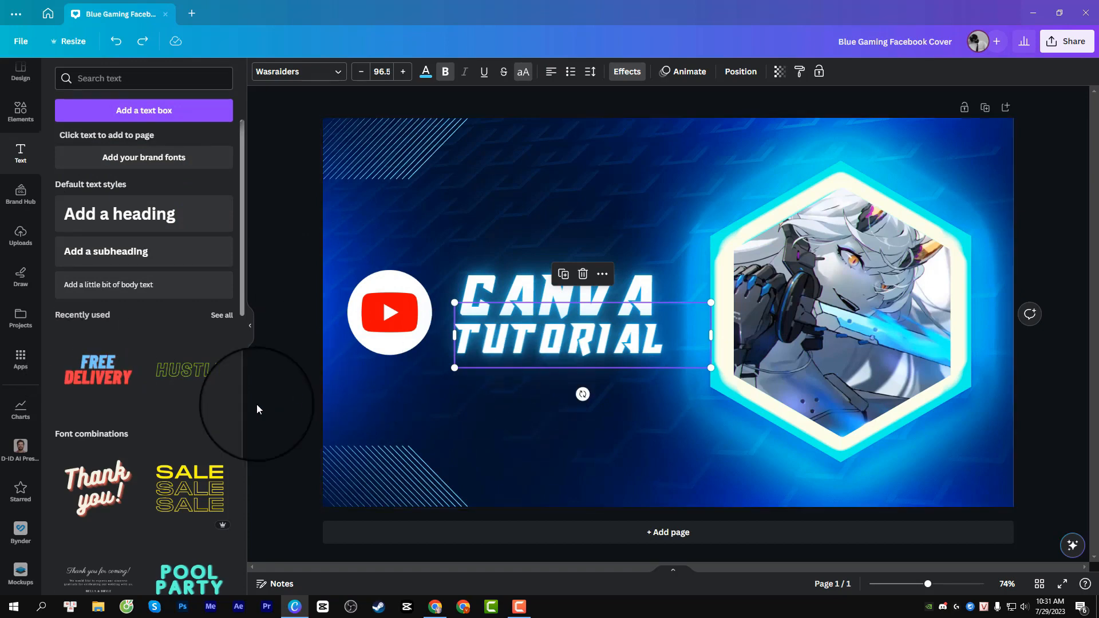
{"action": "left_click", "coordinate": [113, 372]}
{"action": "left_click_drag", "start_coordinate": [704, 295], "coordinate": [593, 417]}
{"action": "key", "text": "Delete"}
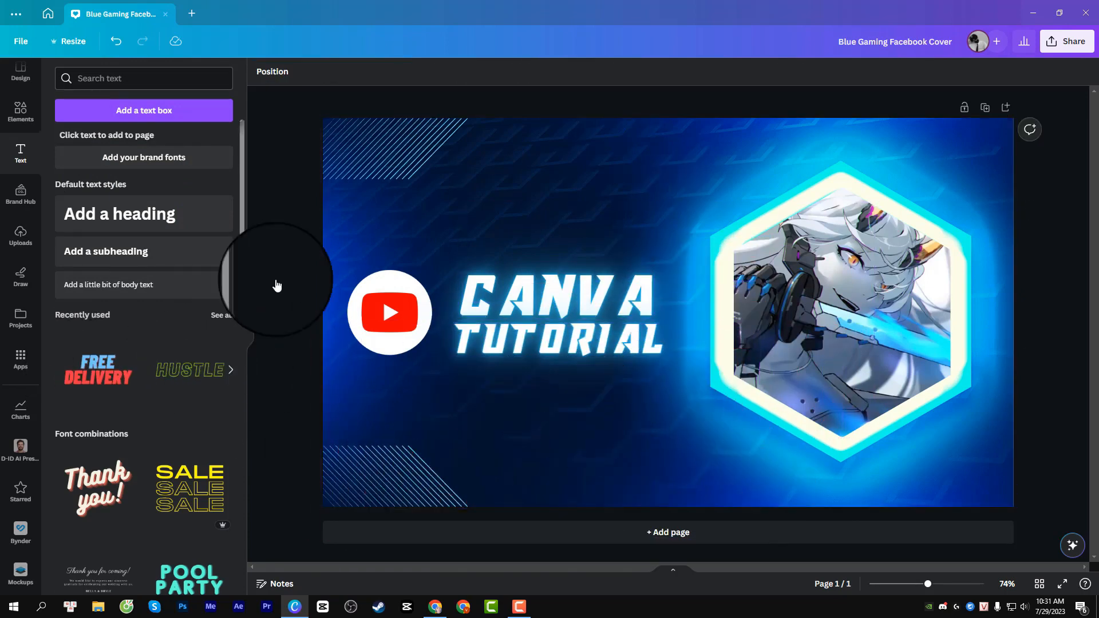
Step: Look through the Brand Hub, the uploaded images and the Facebook Cover templates
{"action": "left_click", "coordinate": [20, 193]}
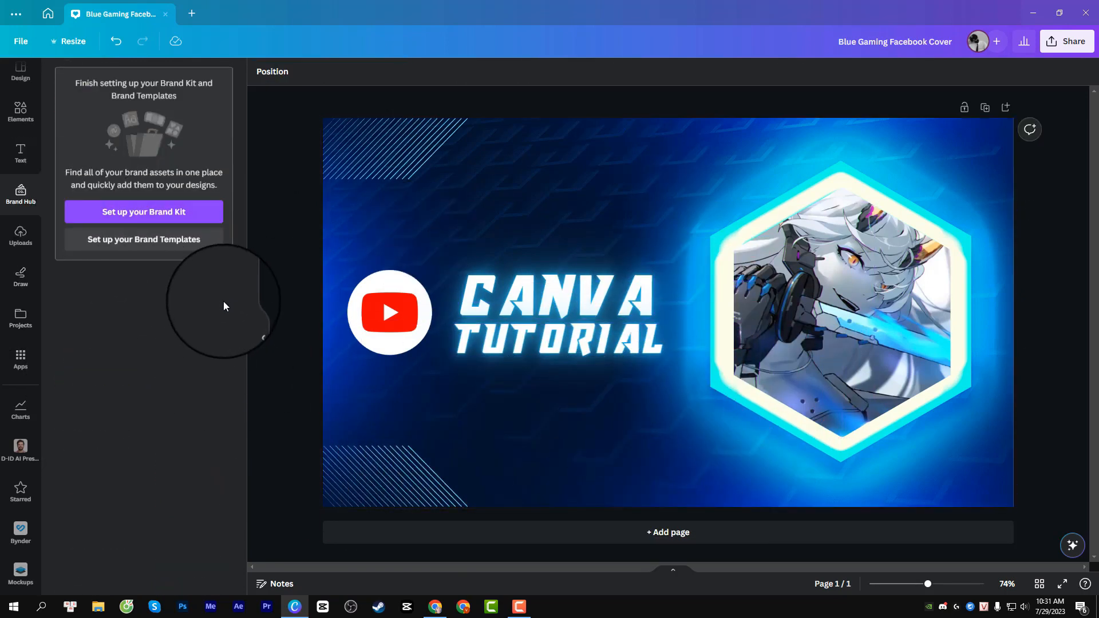
{"action": "left_click", "coordinate": [21, 235]}
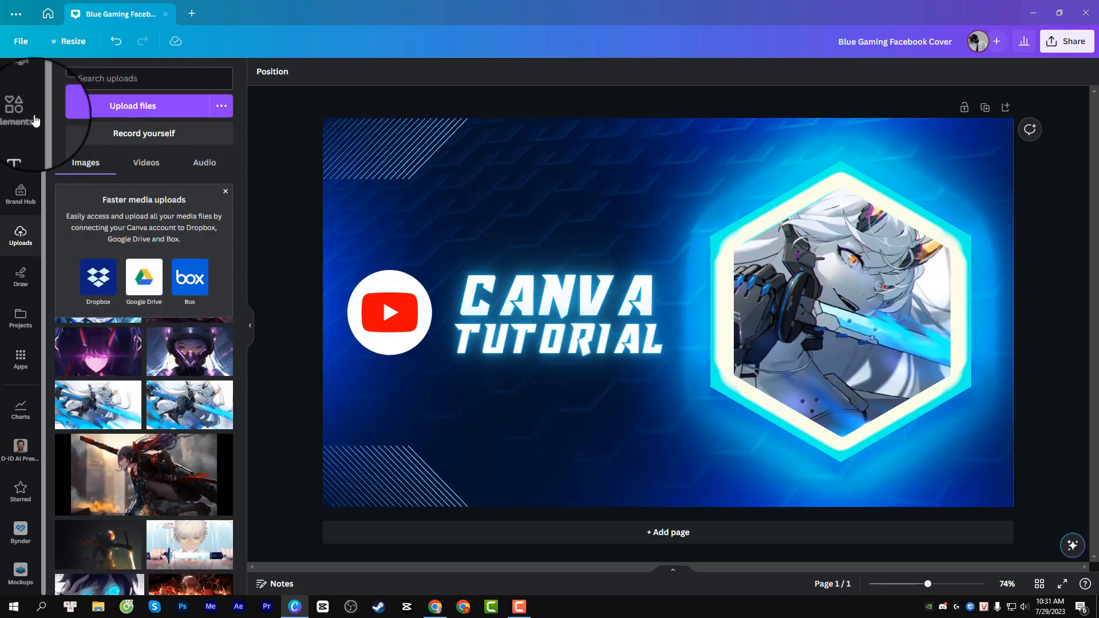
{"action": "left_click", "coordinate": [35, 118]}
{"action": "left_click", "coordinate": [28, 84]}
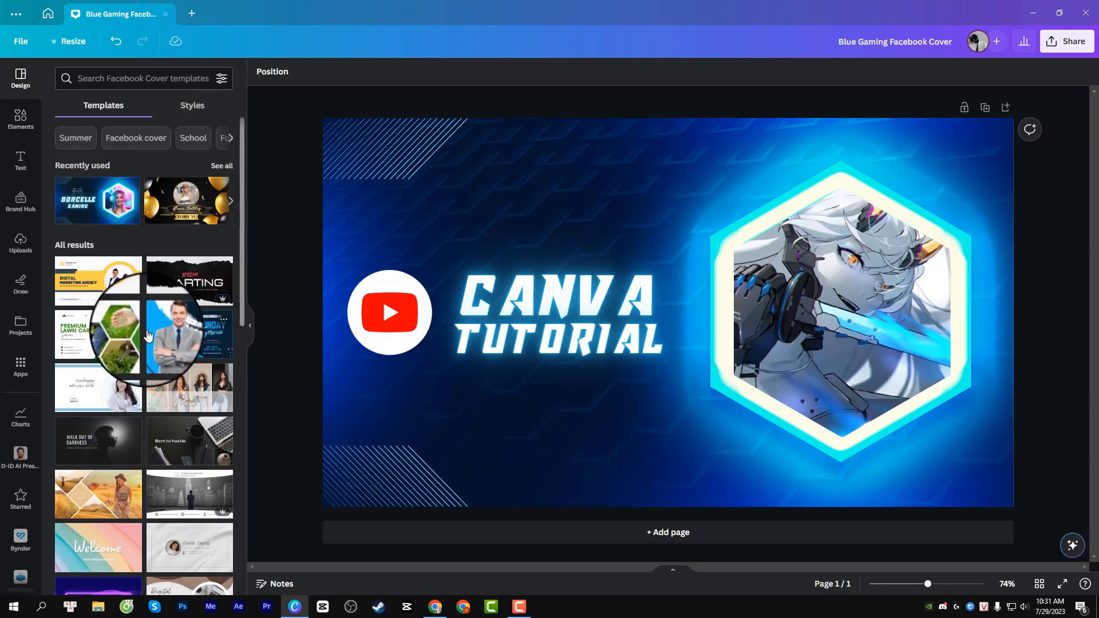
{"action": "scroll", "coordinate": [147, 335], "scroll_direction": "down", "scroll_amount": 6}
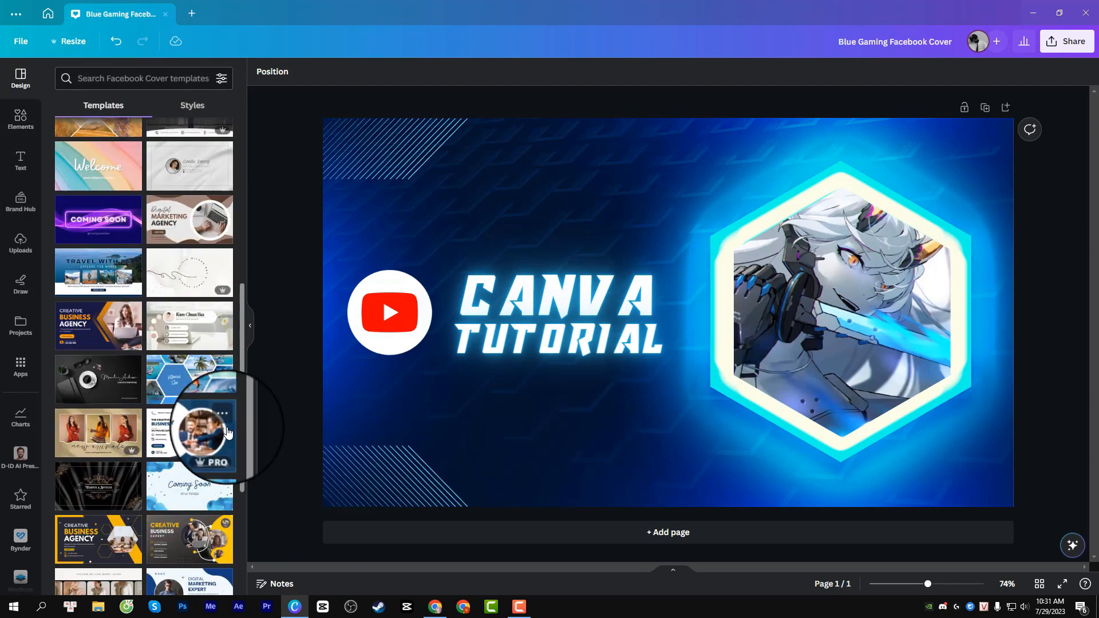
{"action": "scroll", "coordinate": [235, 354], "scroll_direction": "down", "scroll_amount": 3}
{"action": "scroll", "coordinate": [168, 331], "scroll_direction": "up", "scroll_amount": 6}
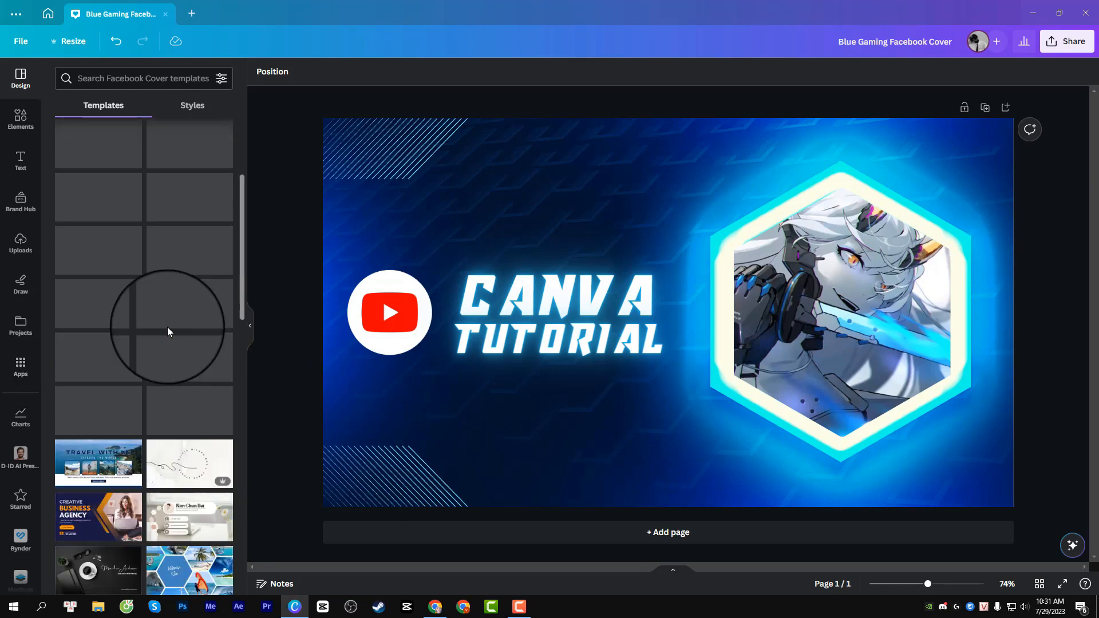
Step: Examine the cover's full and overlapping layer lists and the arrangement settings of the YouTube logo
{"action": "left_click", "coordinate": [272, 71]}
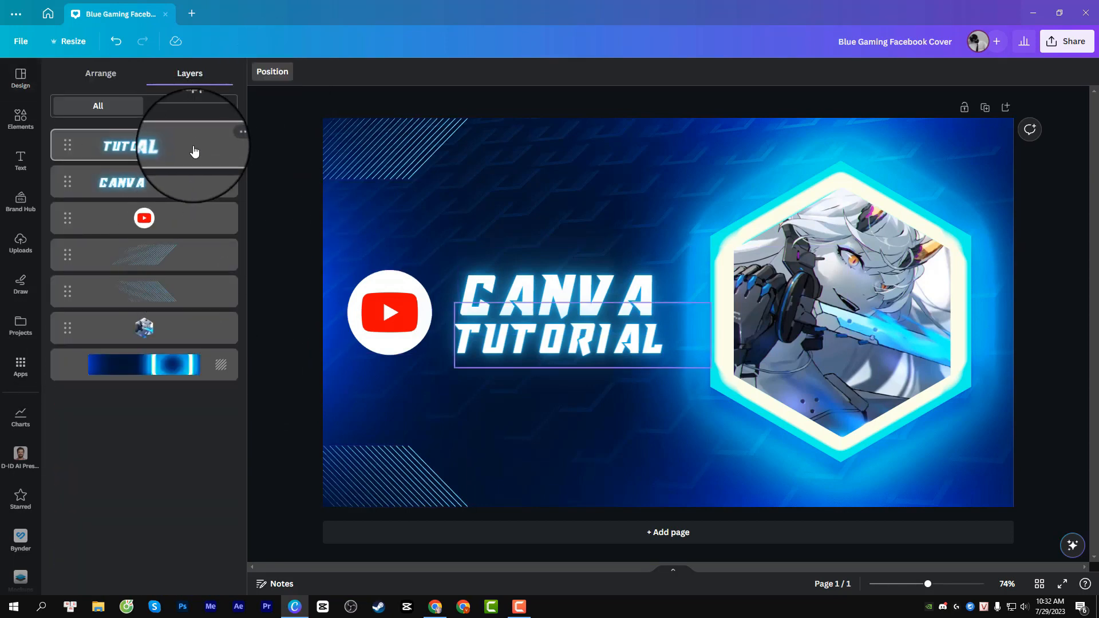
{"action": "left_click", "coordinate": [101, 74]}
{"action": "left_click", "coordinate": [374, 306]}
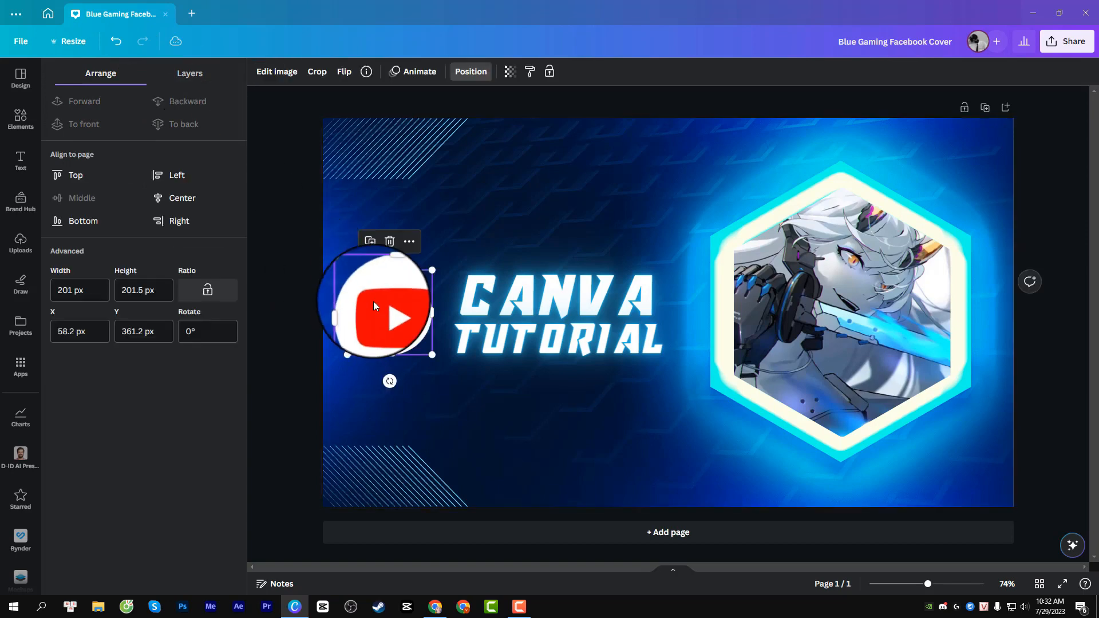
{"action": "left_click", "coordinate": [189, 73]}
{"action": "left_click", "coordinate": [195, 106]}
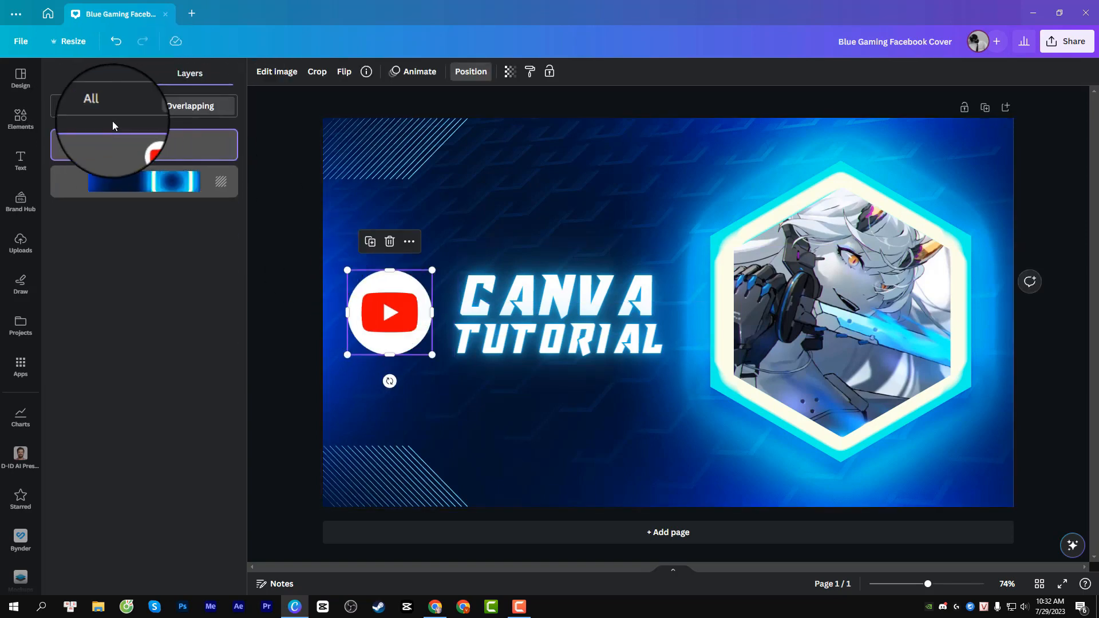
{"action": "left_click", "coordinate": [99, 105]}
{"action": "left_click", "coordinate": [551, 289]}
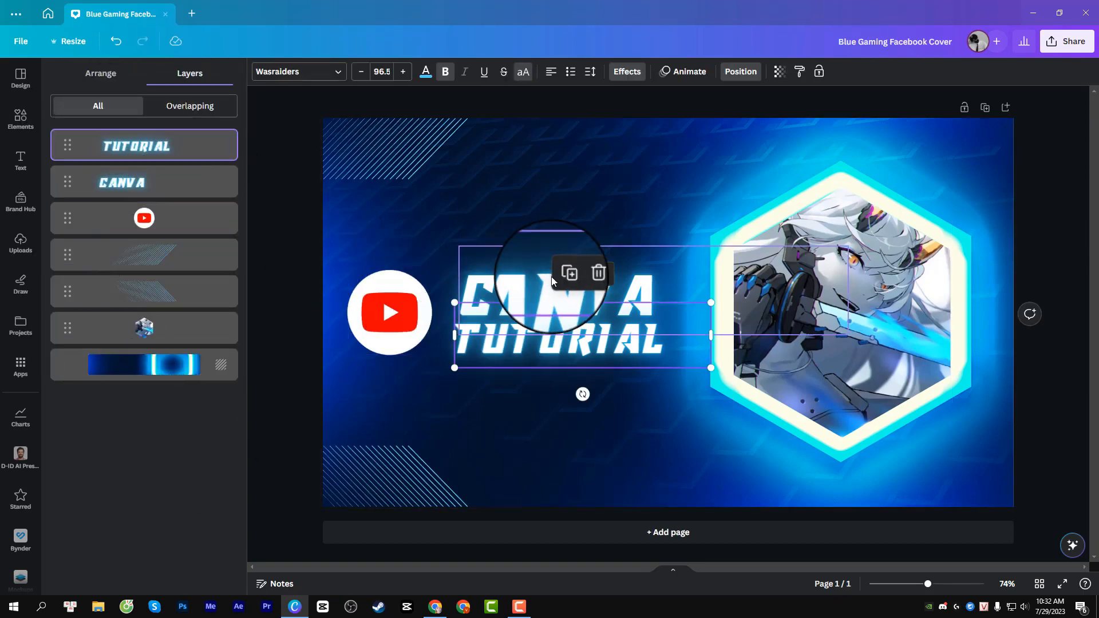
{"action": "left_click", "coordinate": [473, 406]}
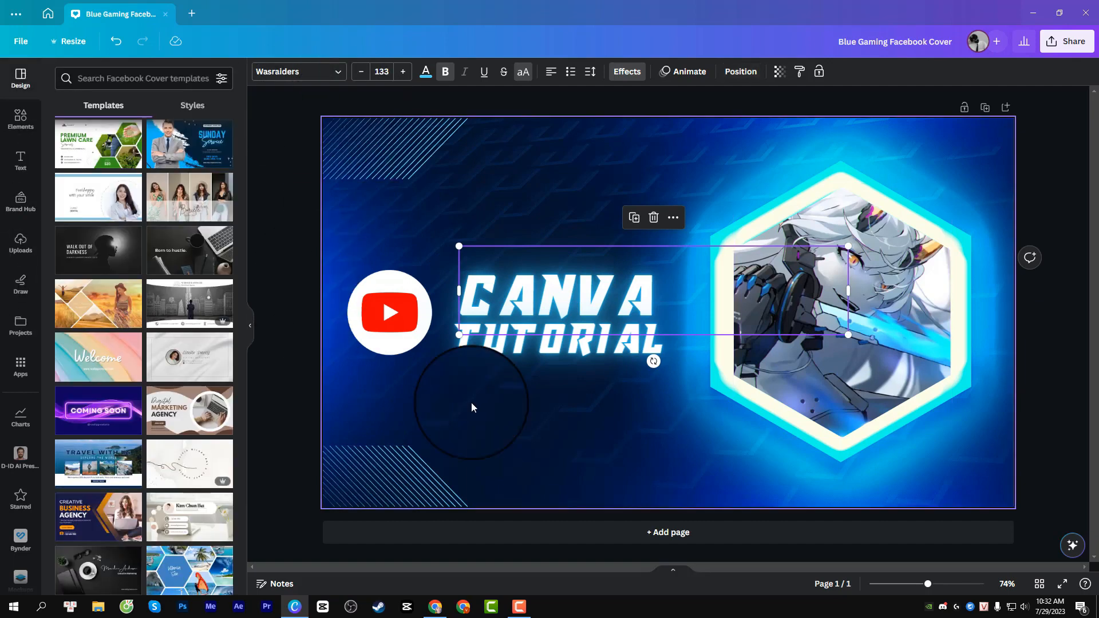
Step: Search the Facebook Cover templates for cyberpunk and look at the available templates and styles
{"action": "left_click", "coordinate": [84, 69]}
{"action": "left_click", "coordinate": [222, 79]}
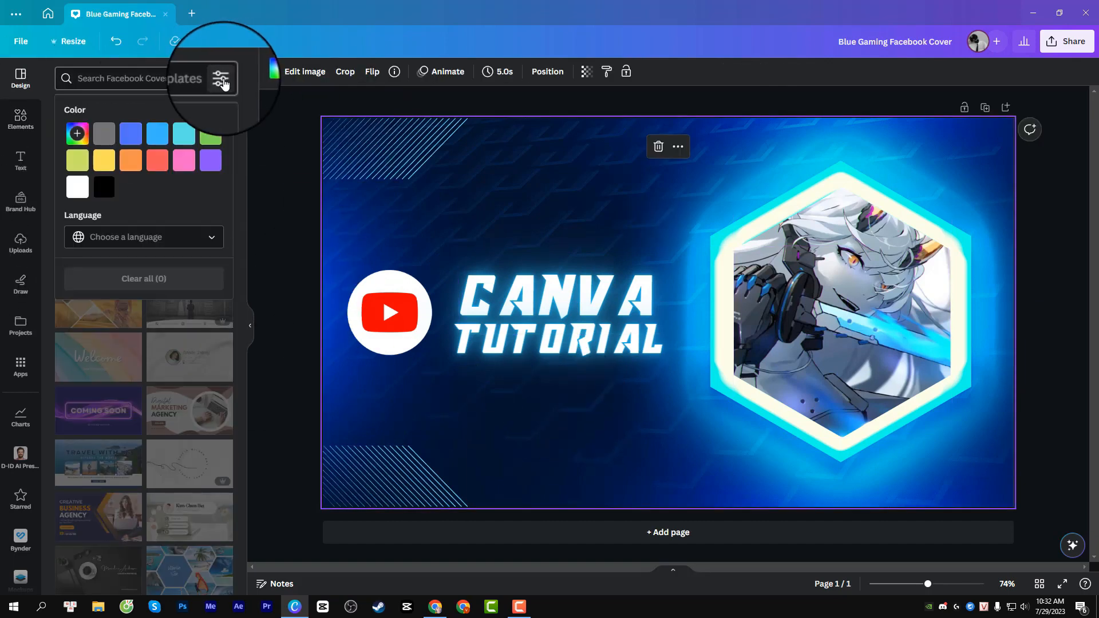
{"action": "left_click", "coordinate": [222, 79]}
{"action": "left_click", "coordinate": [131, 130]}
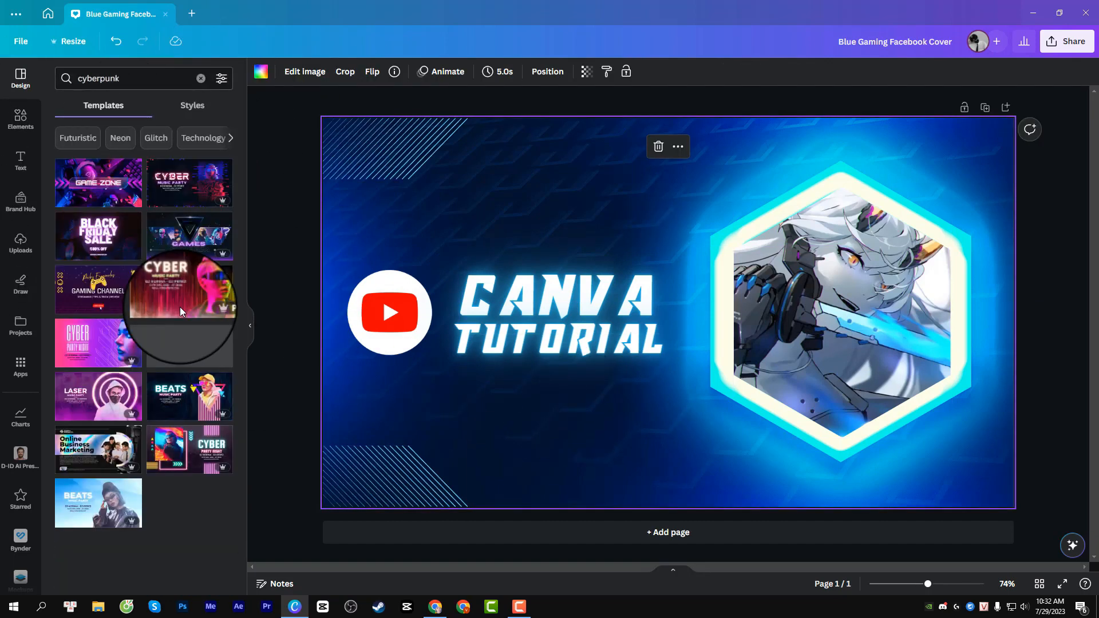
{"action": "left_click", "coordinate": [191, 114]}
{"action": "left_click", "coordinate": [100, 106]}
Step: Search the graphics elements for Electricity
{"action": "left_click", "coordinate": [21, 119]}
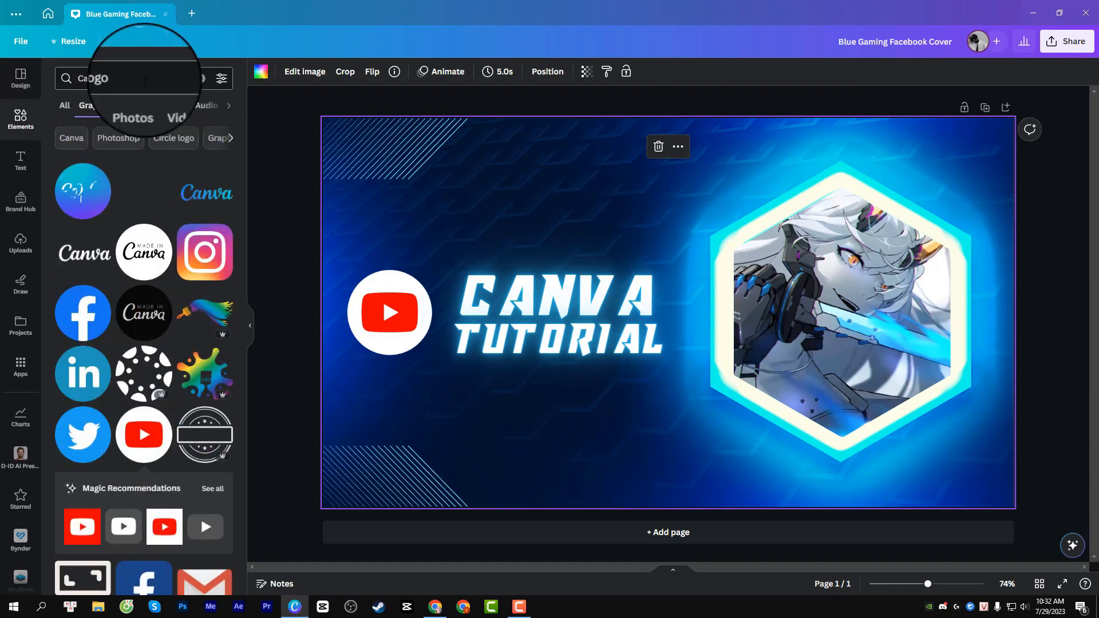
{"action": "left_click", "coordinate": [17, 106]}
{"action": "type", "text": "c"}
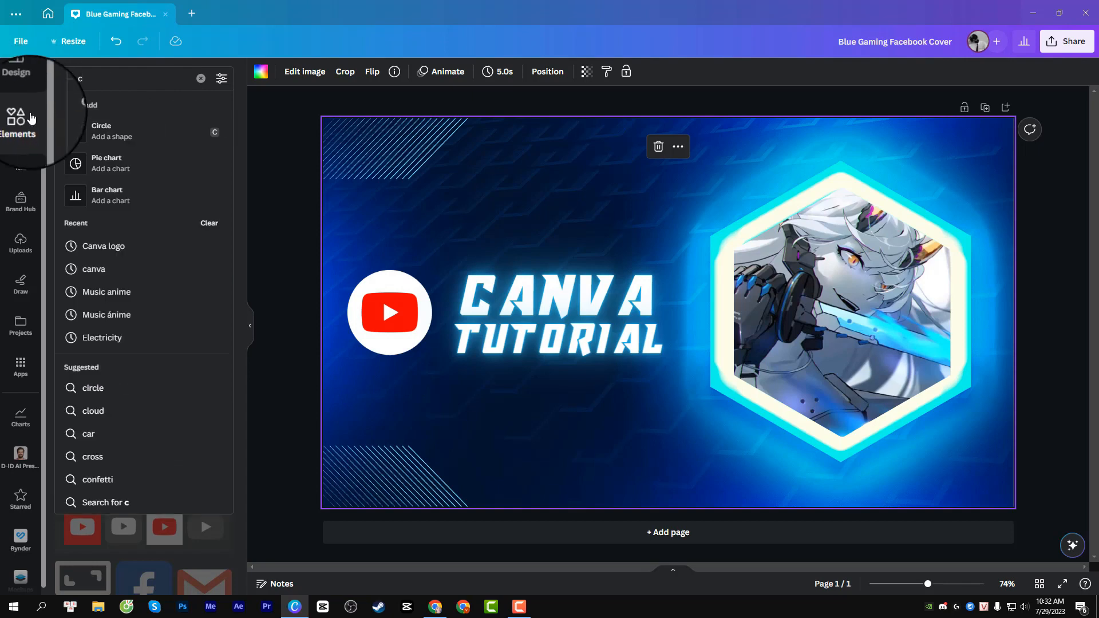
{"action": "key", "text": "BackSpace"}
{"action": "left_click", "coordinate": [93, 185]}
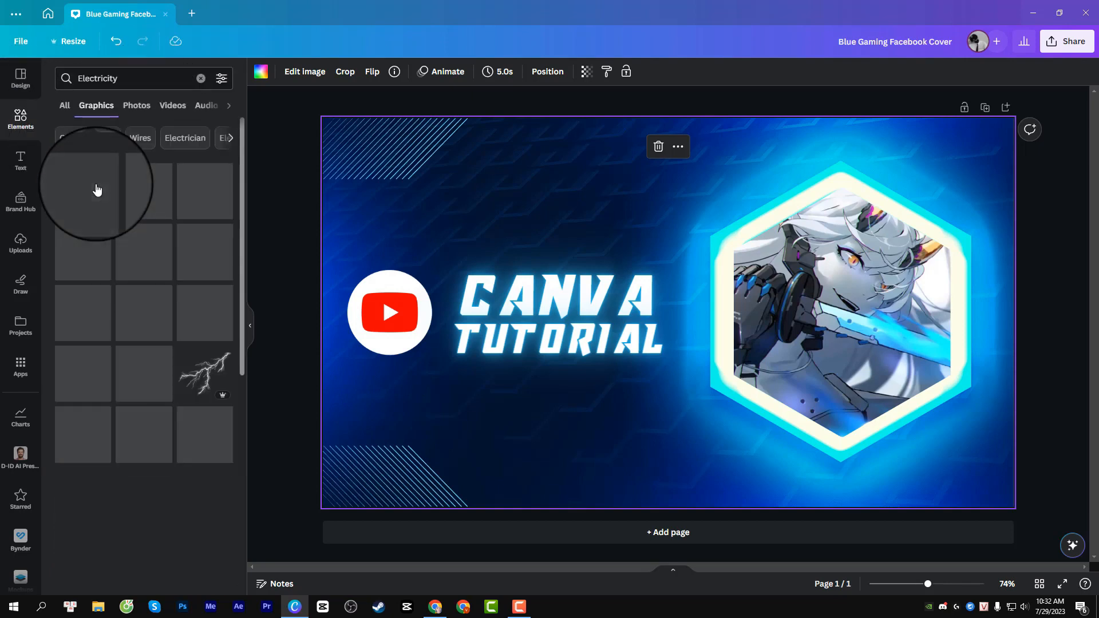
Step: Try the blue city skyline graphic in the lower-right corner of the cover and delete it
{"action": "scroll", "coordinate": [148, 406], "scroll_direction": "down", "scroll_amount": 10}
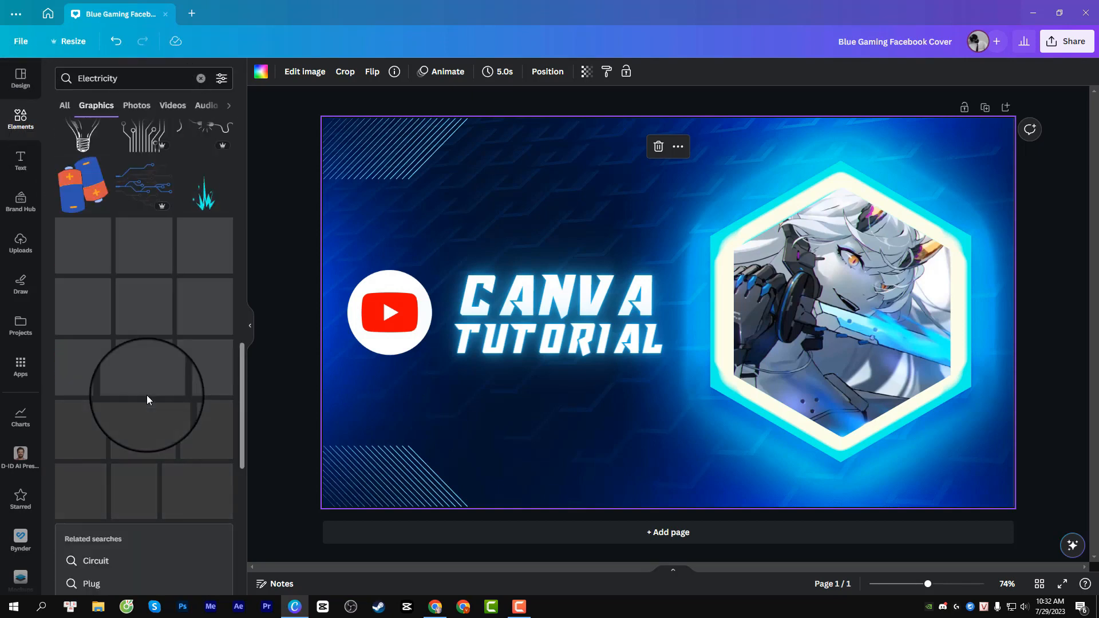
{"action": "left_click_drag", "start_coordinate": [83, 436], "coordinate": [886, 484]}
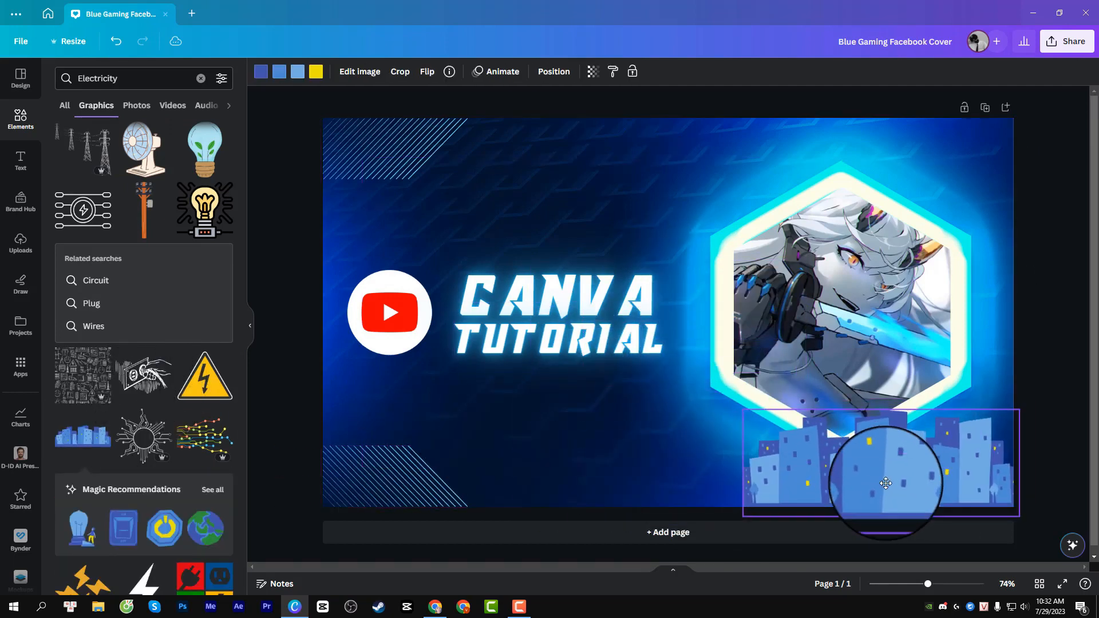
{"action": "key", "text": "Delete"}
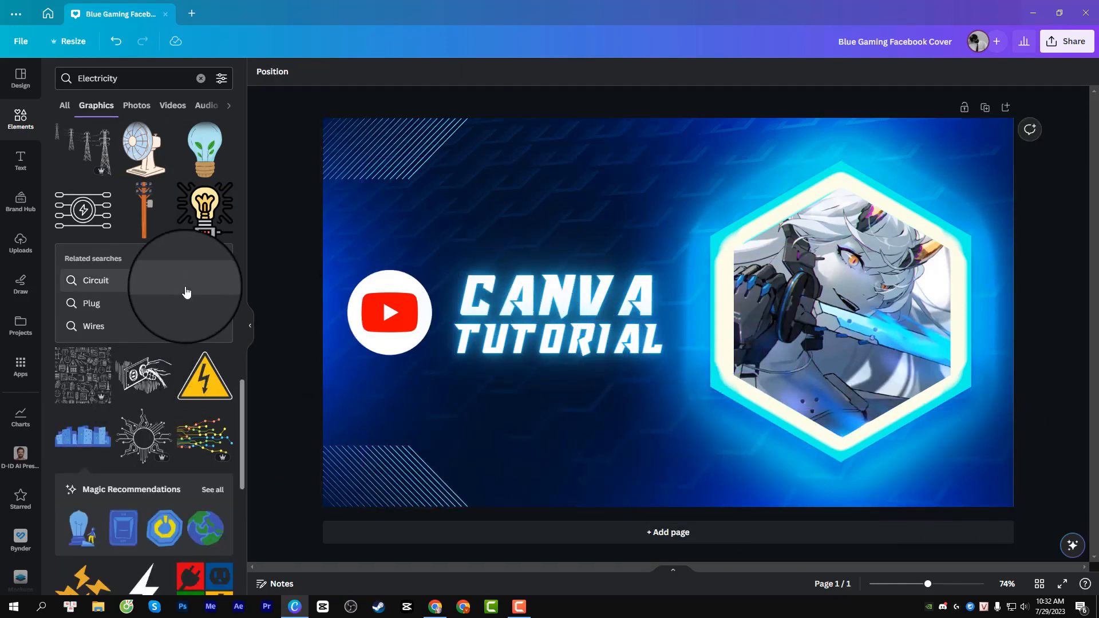
Step: Browse further through the Electricity graphics and clear the element search
{"action": "scroll", "coordinate": [198, 382], "scroll_direction": "down", "scroll_amount": 20}
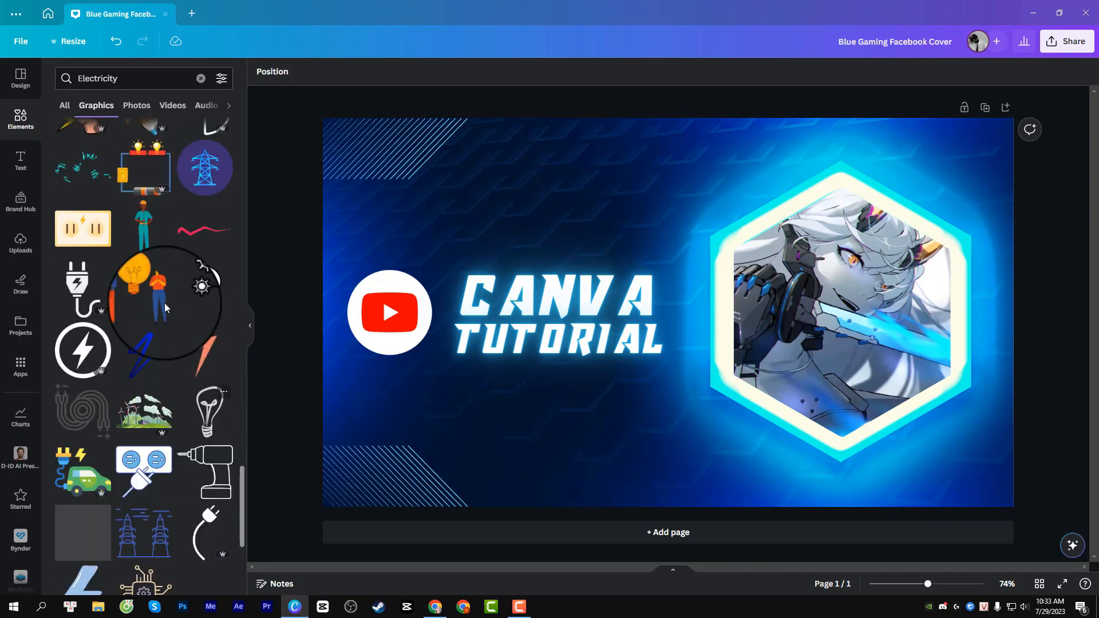
{"action": "scroll", "coordinate": [148, 400], "scroll_direction": "down", "scroll_amount": 20}
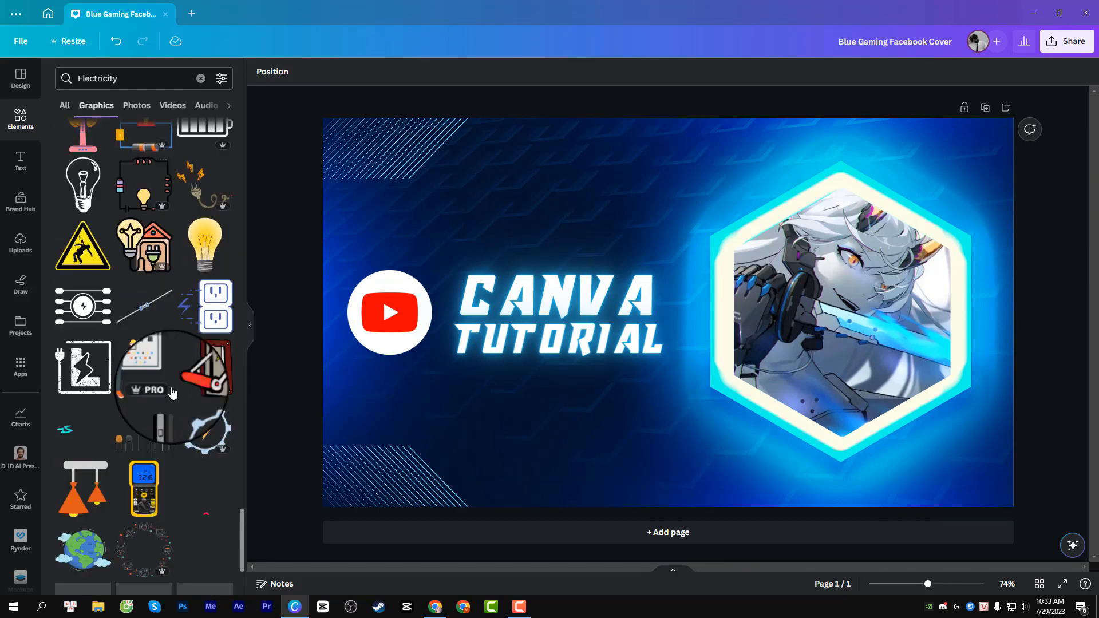
{"action": "scroll", "coordinate": [192, 360], "scroll_direction": "down", "scroll_amount": 5}
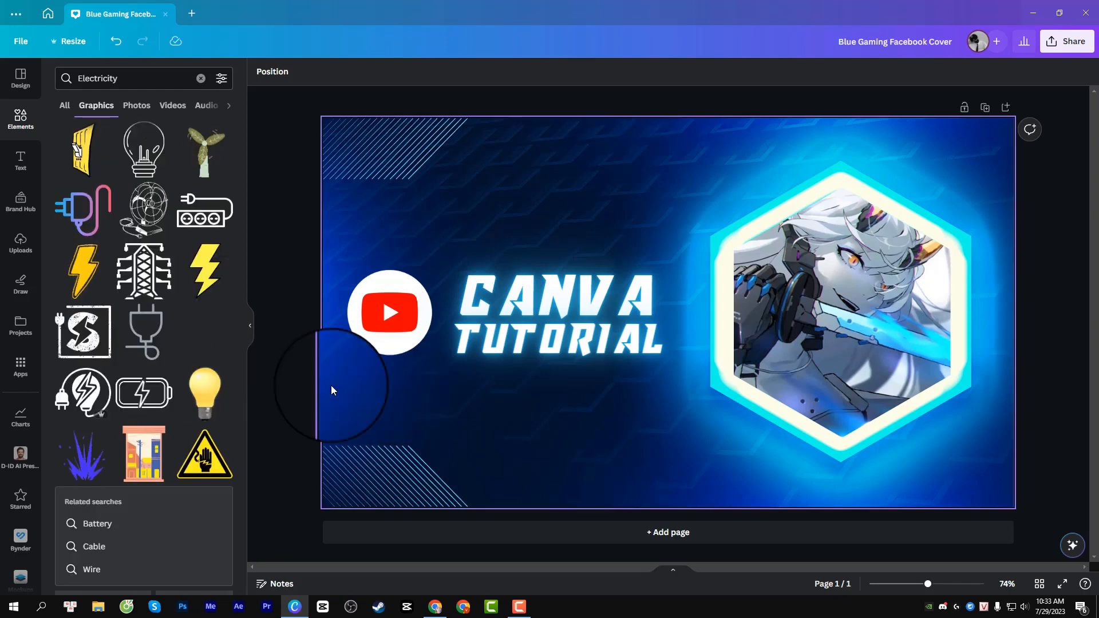
{"action": "scroll", "coordinate": [141, 277], "scroll_direction": "down", "scroll_amount": 10}
{"action": "left_click", "coordinate": [200, 79]}
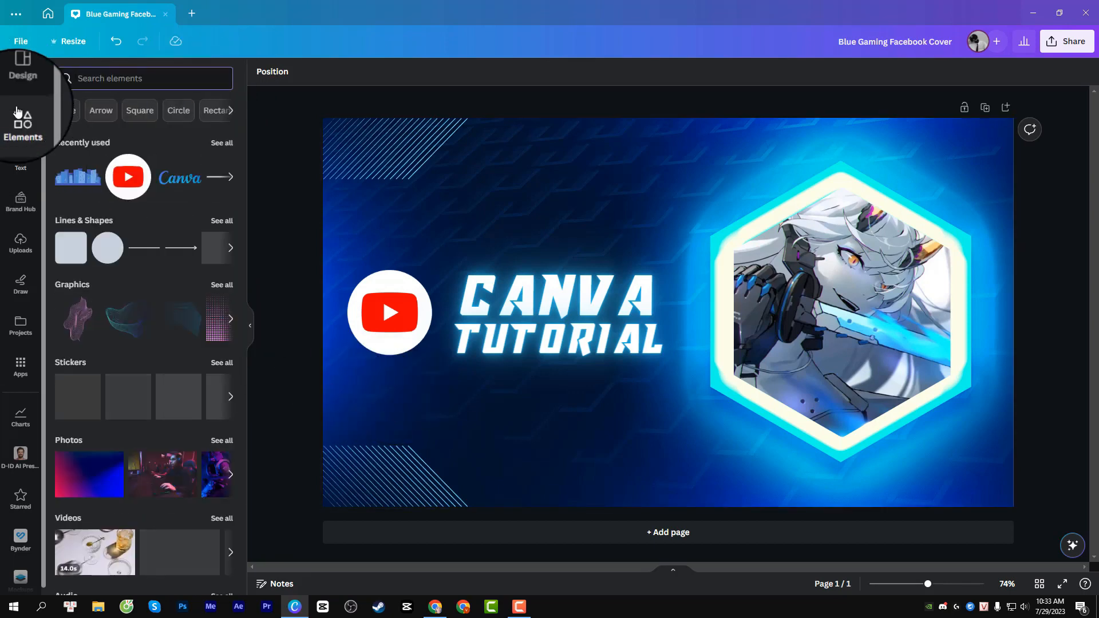
Step: Try a shrunken red SUBSCRIBE sticker just below the TUTORIAL text and delete it
{"action": "left_click", "coordinate": [128, 397]}
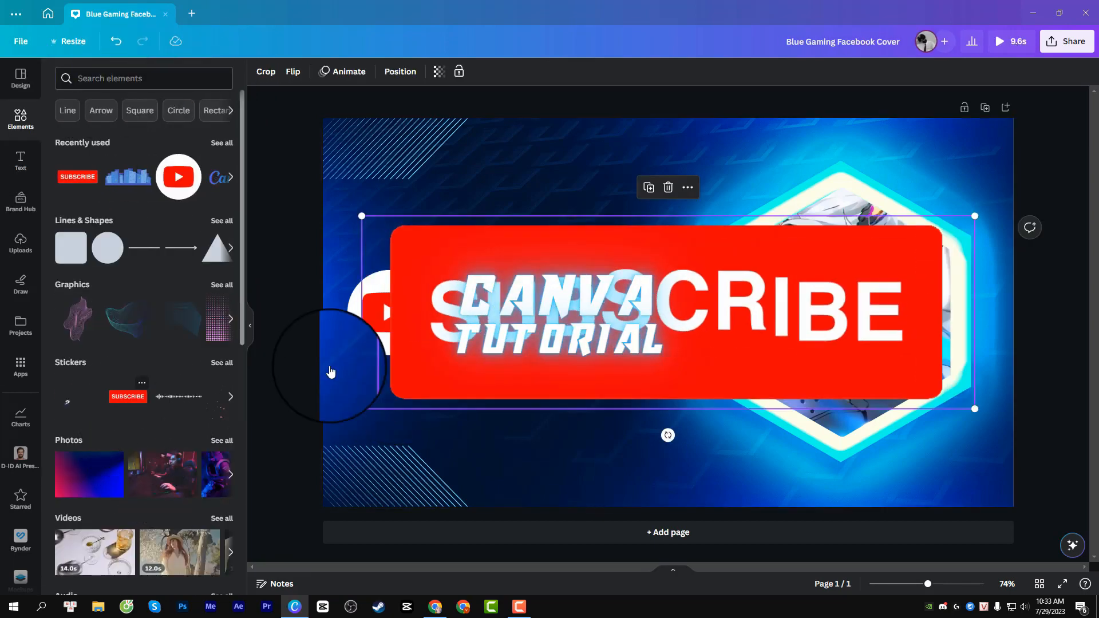
{"action": "left_click_drag", "start_coordinate": [366, 217], "coordinate": [782, 374]}
{"action": "left_click_drag", "start_coordinate": [883, 381], "coordinate": [556, 384]}
{"action": "left_click_drag", "start_coordinate": [464, 356], "coordinate": [556, 378]}
{"action": "left_click", "coordinate": [530, 441]}
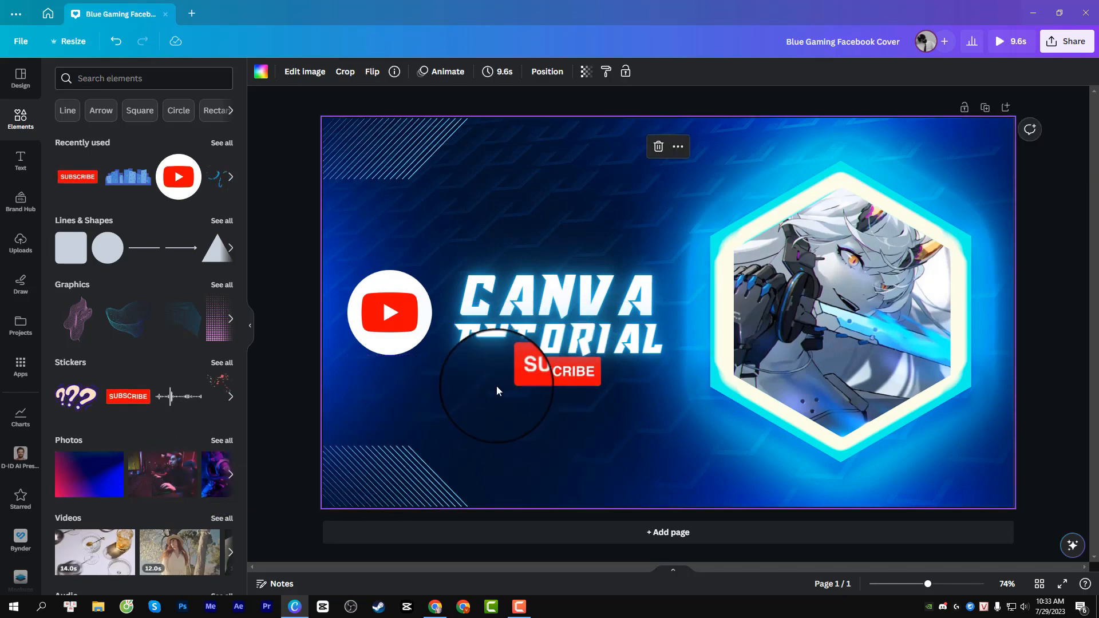
{"action": "left_click", "coordinate": [548, 382]}
{"action": "key", "text": "Delete"}
Step: Search the elements for subscribe and show all matching graphics
{"action": "left_click", "coordinate": [124, 77]}
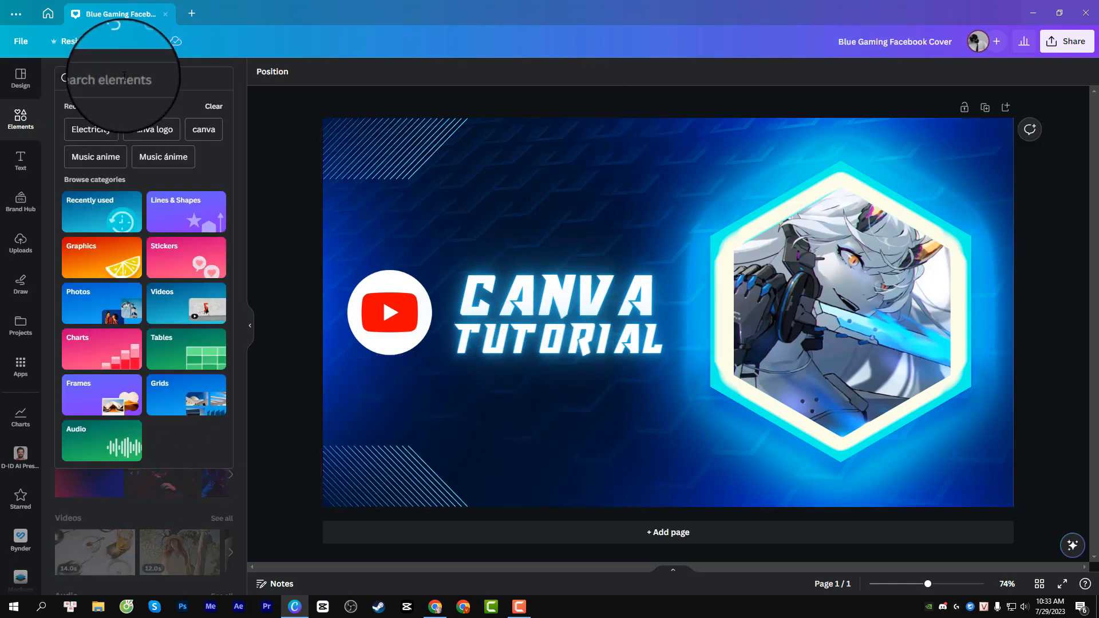
{"action": "type", "text": "su"}
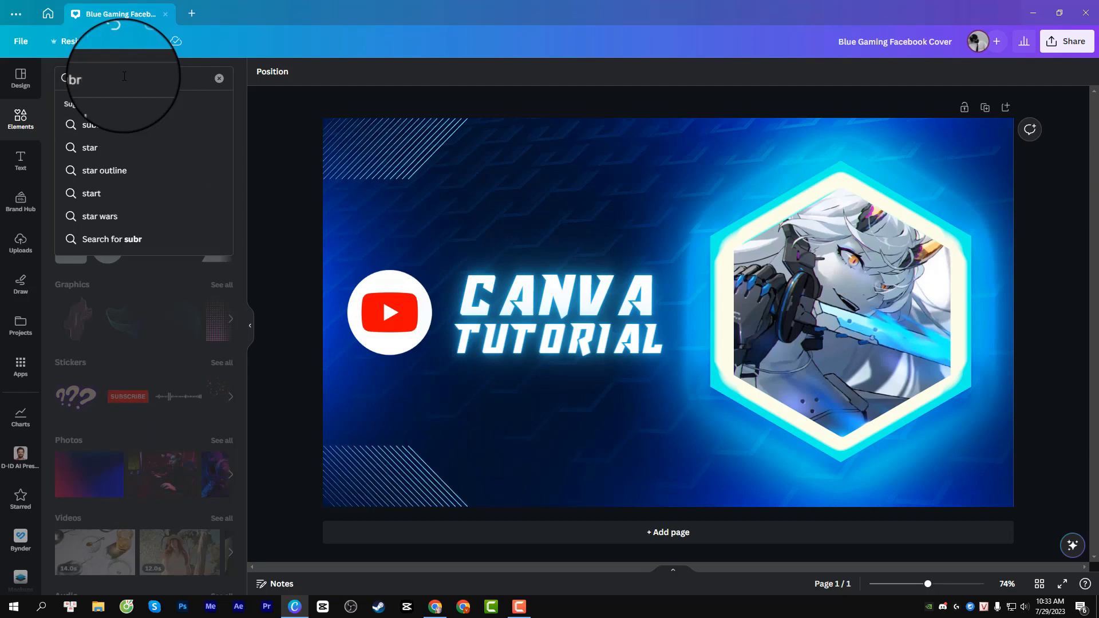
{"action": "type", "text": "b"}
{"action": "left_click", "coordinate": [123, 124]}
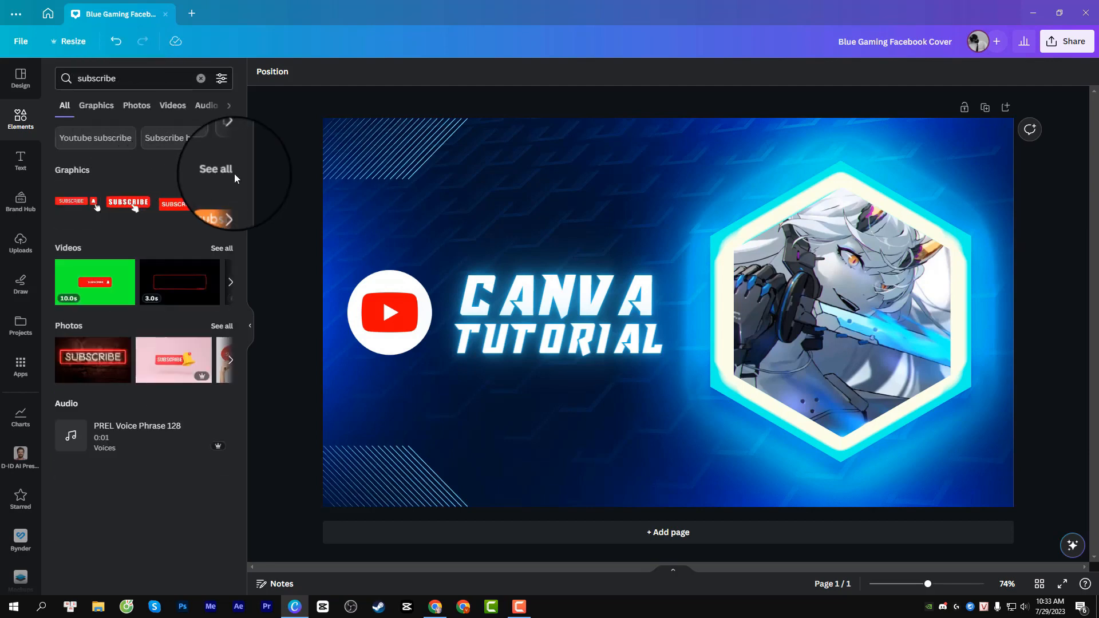
{"action": "left_click", "coordinate": [235, 173]}
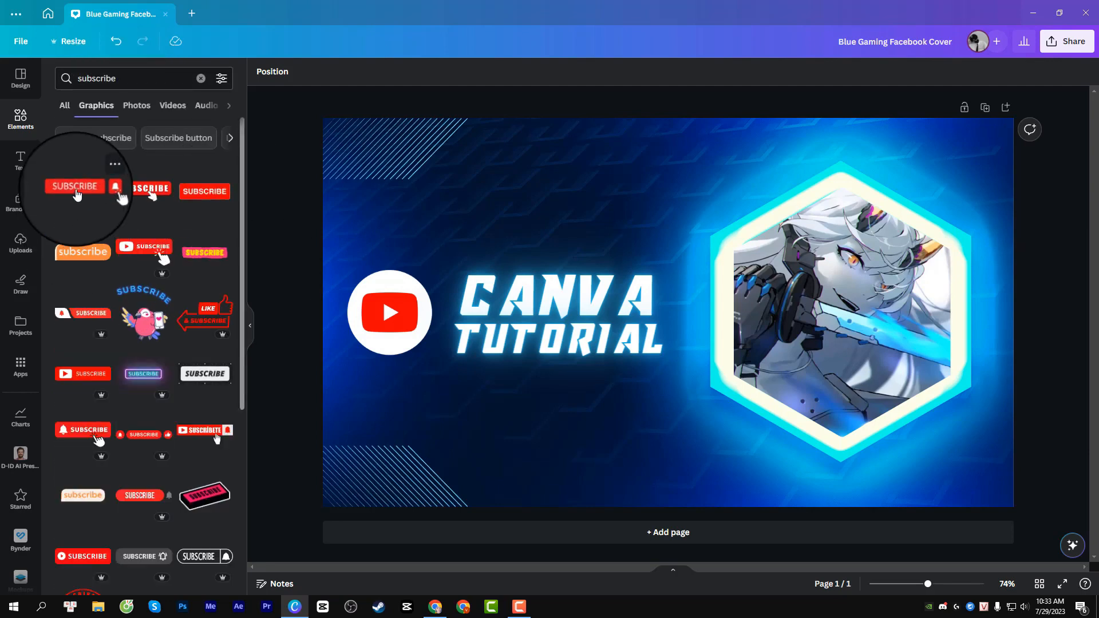
Step: Add the red SUBSCRIBE graphic with bell and hand cursor, shrunk to fit beneath the TUTORIAL text
{"action": "left_click", "coordinate": [75, 187]}
{"action": "left_click_drag", "start_coordinate": [362, 214], "coordinate": [768, 346]}
{"action": "left_click_drag", "start_coordinate": [858, 368], "coordinate": [557, 391]}
{"action": "left_click_drag", "start_coordinate": [468, 368], "coordinate": [485, 373]}
{"action": "mouse_move", "coordinate": [527, 392]}
{"action": "left_mouse_down"}
{"action": "mouse_move", "coordinate": [508, 398]}
{"action": "mouse_move", "coordinate": [508, 389]}
{"action": "left_mouse_up"}
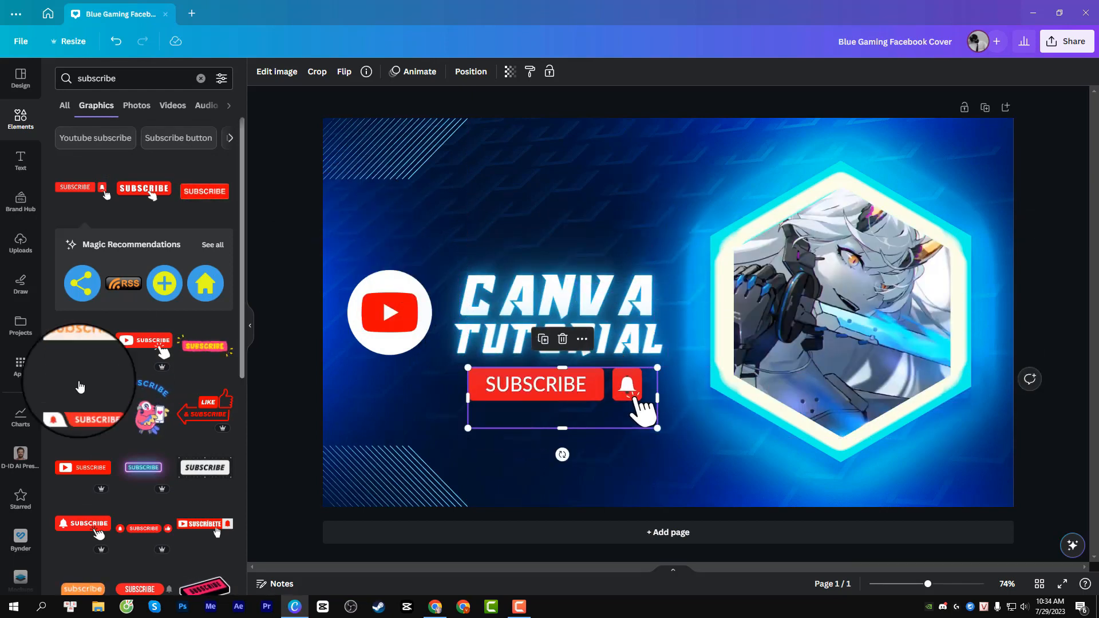
Step: Replace the hand-cursor SUBSCRIBE graphic with the red-and-white bell SUBSCRIBE banner, scaled to about the text width beneath TUTORIAL
{"action": "left_click", "coordinate": [103, 405]}
{"action": "left_click_drag", "start_coordinate": [683, 316], "coordinate": [558, 383]}
{"action": "left_click", "coordinate": [551, 399]}
{"action": "left_click", "coordinate": [547, 389]}
{"action": "key", "text": "Delete"}
{"action": "key", "text": "Delete"}
{"action": "left_click_drag", "start_coordinate": [523, 444], "coordinate": [532, 383]}
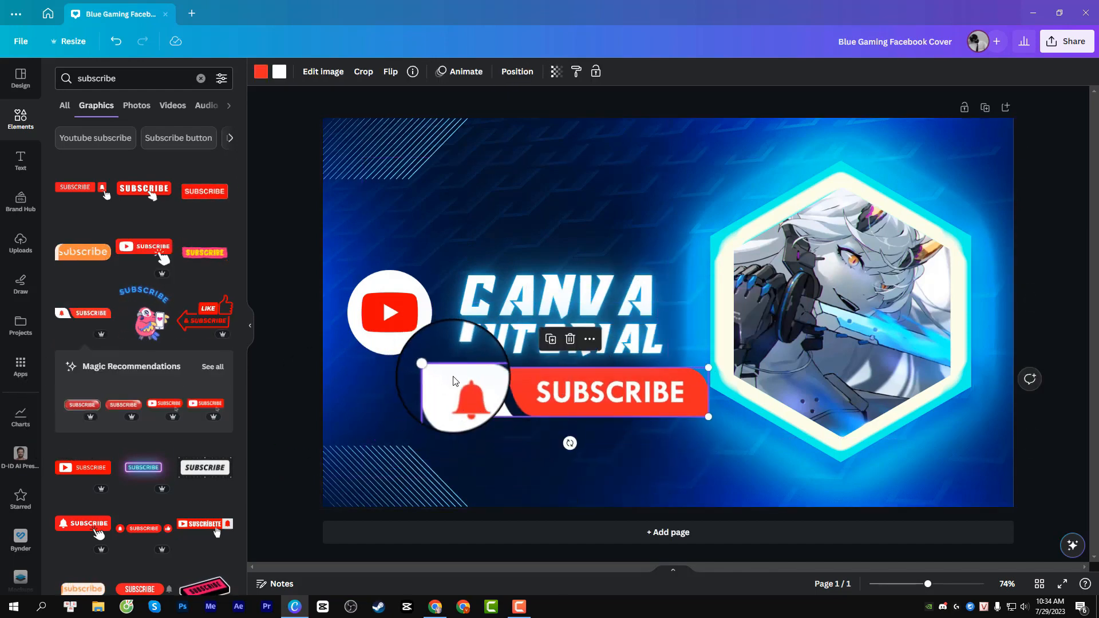
{"action": "left_click_drag", "start_coordinate": [433, 369], "coordinate": [506, 385]}
{"action": "left_click_drag", "start_coordinate": [601, 394], "coordinate": [561, 383]}
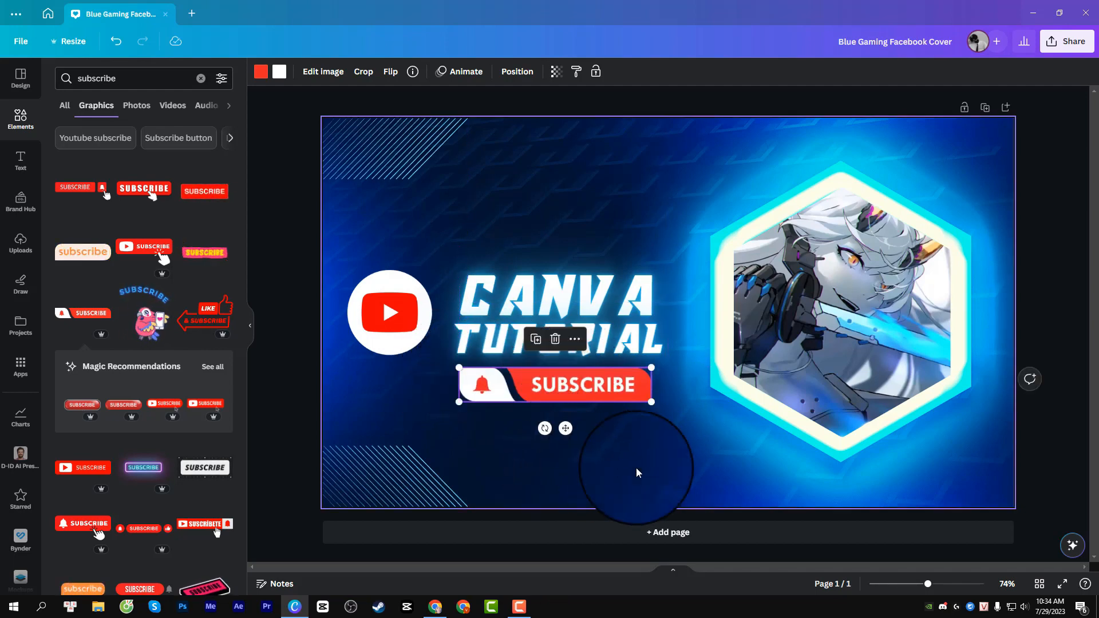
{"action": "left_click", "coordinate": [635, 441]}
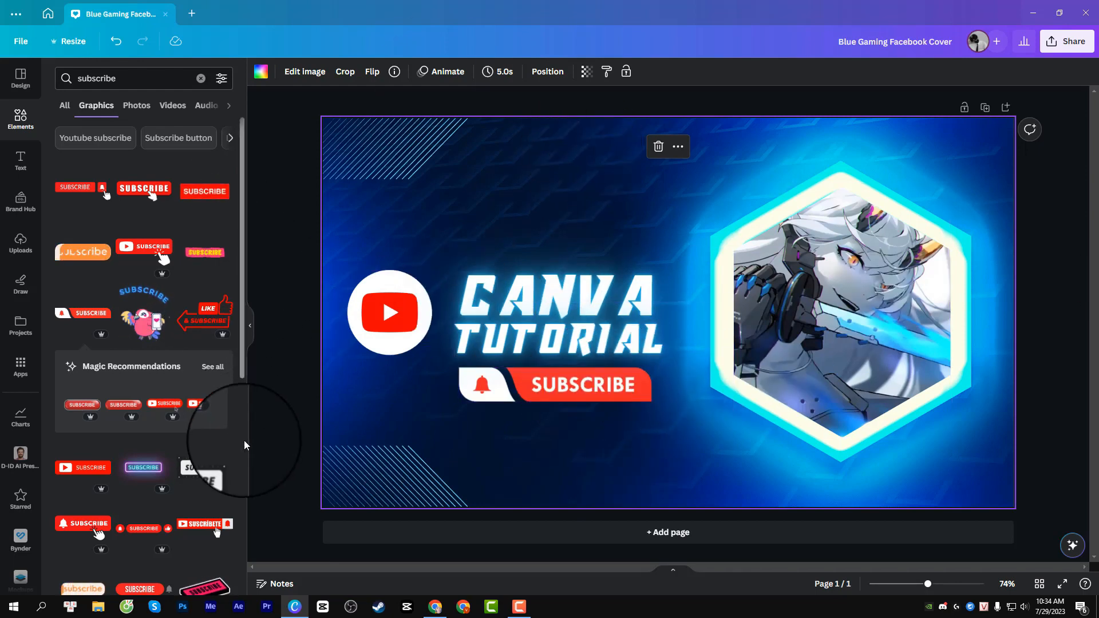
Step: Browse further through the subscribe graphics and look at the design types offered for a new design
{"action": "scroll", "coordinate": [163, 430], "scroll_direction": "down", "scroll_amount": 10}
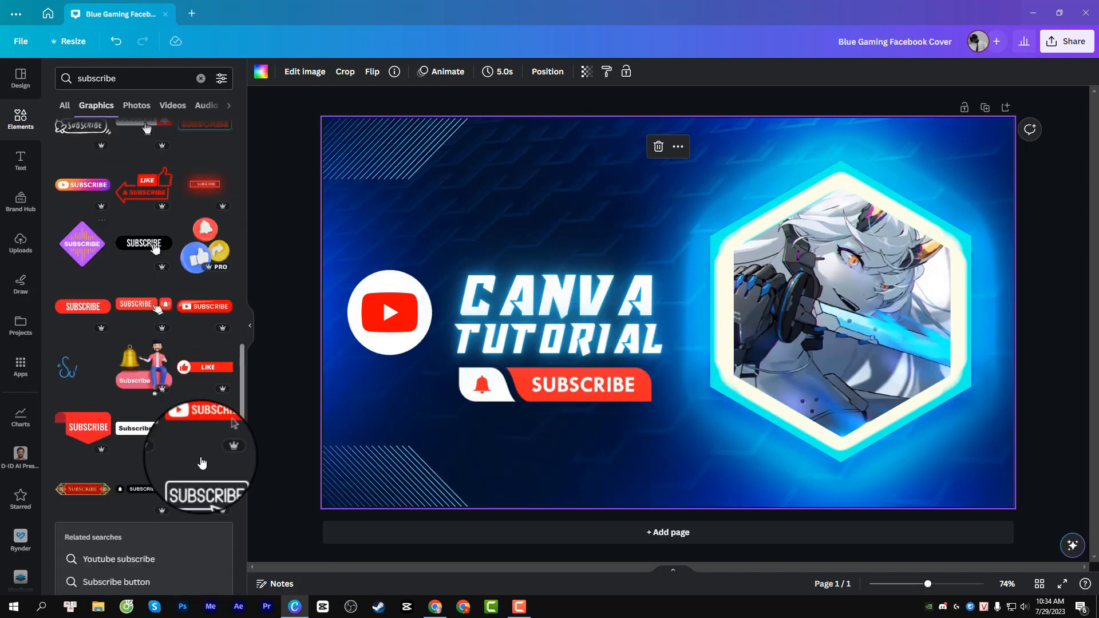
{"action": "scroll", "coordinate": [202, 463], "scroll_direction": "down", "scroll_amount": 8}
{"action": "left_click", "coordinate": [286, 432]}
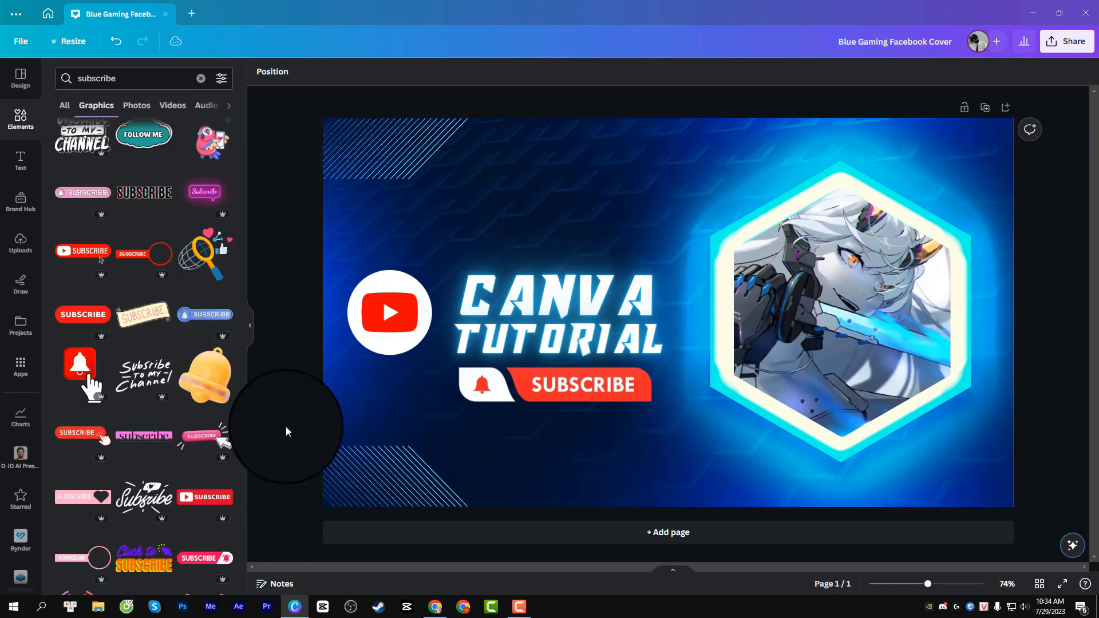
{"action": "left_click", "coordinate": [192, 13]}
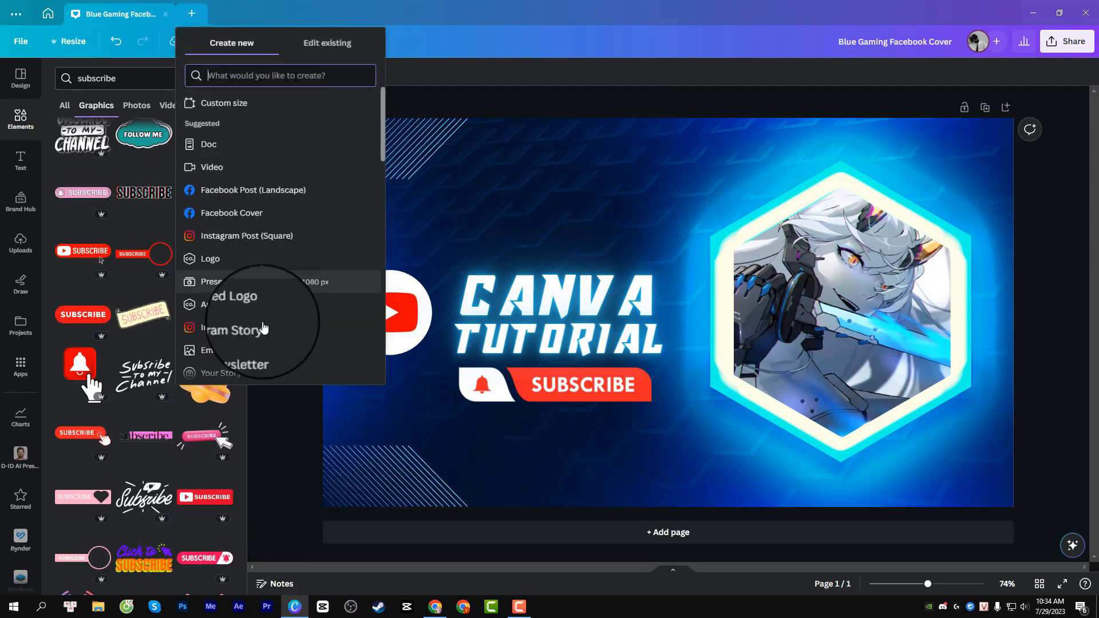
{"action": "left_click", "coordinate": [258, 441]}
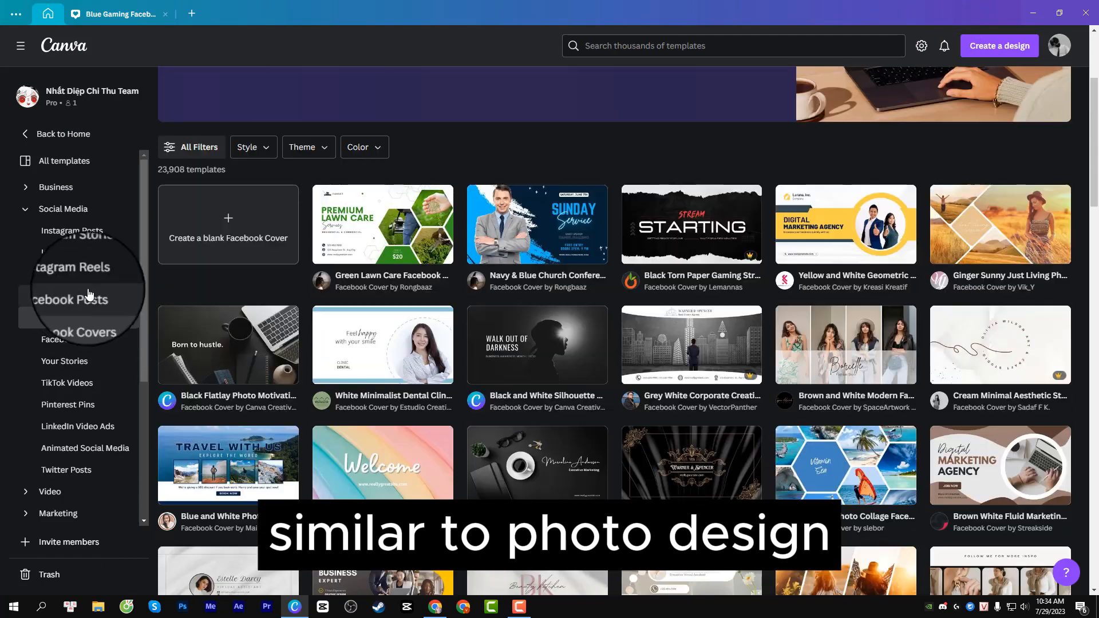
Step: Open the Video template category and browse through its templates
{"action": "scroll", "coordinate": [86, 280], "scroll_direction": "up", "scroll_amount": 4}
{"action": "left_click", "coordinate": [25, 210]}
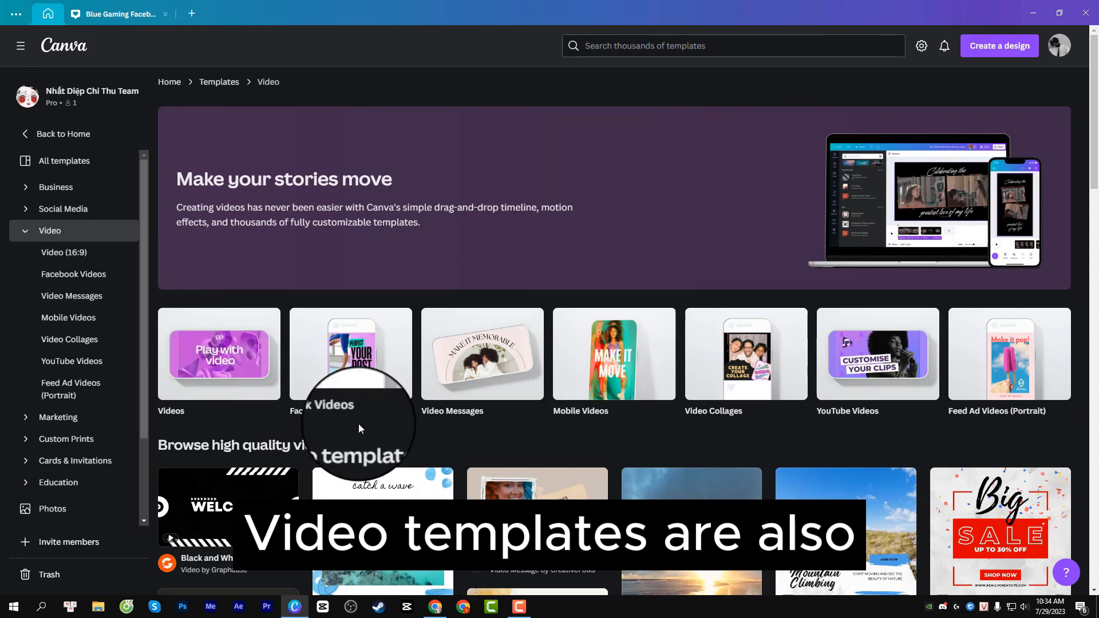
{"action": "scroll", "coordinate": [359, 426], "scroll_direction": "down", "scroll_amount": 6}
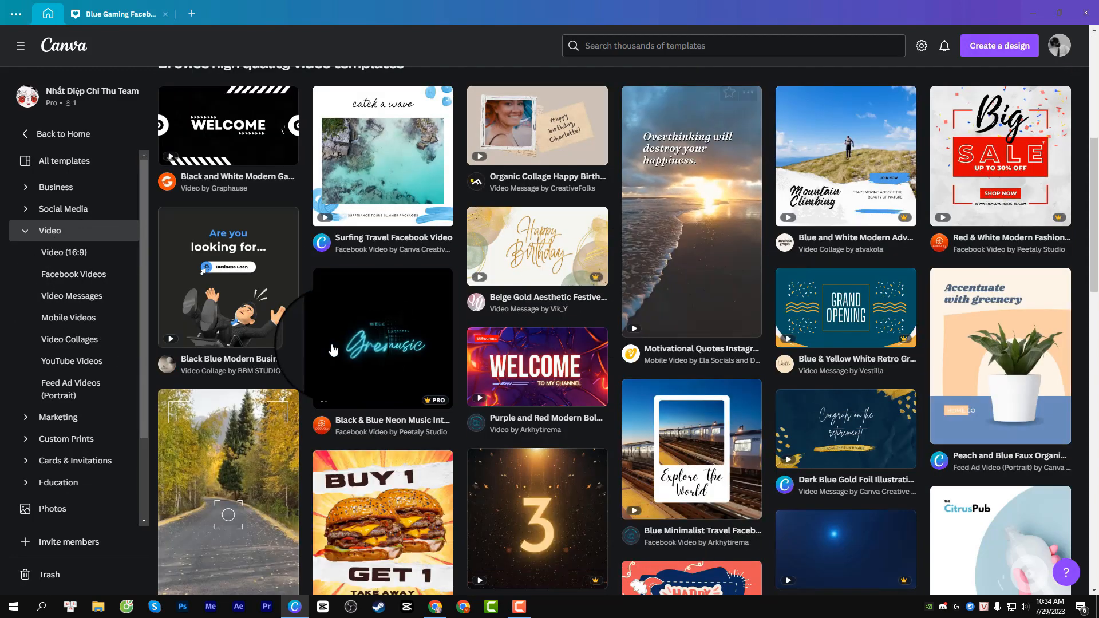
{"action": "scroll", "coordinate": [201, 422], "scroll_direction": "down", "scroll_amount": 3}
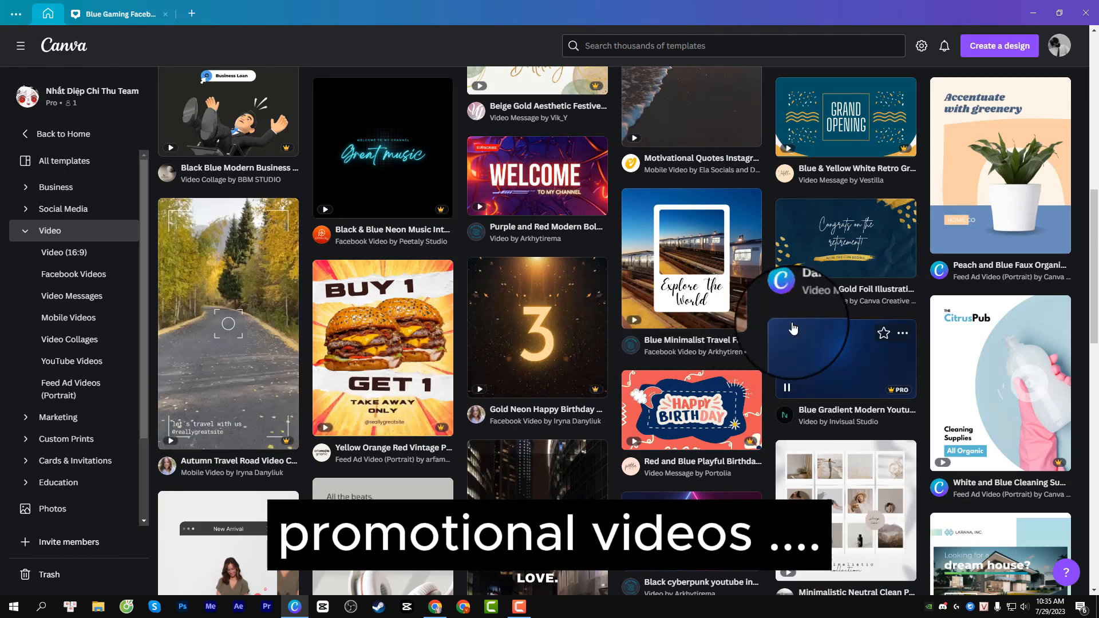
{"action": "scroll", "coordinate": [794, 328], "scroll_direction": "down", "scroll_amount": 4}
{"action": "scroll", "coordinate": [400, 328], "scroll_direction": "down", "scroll_amount": 2}
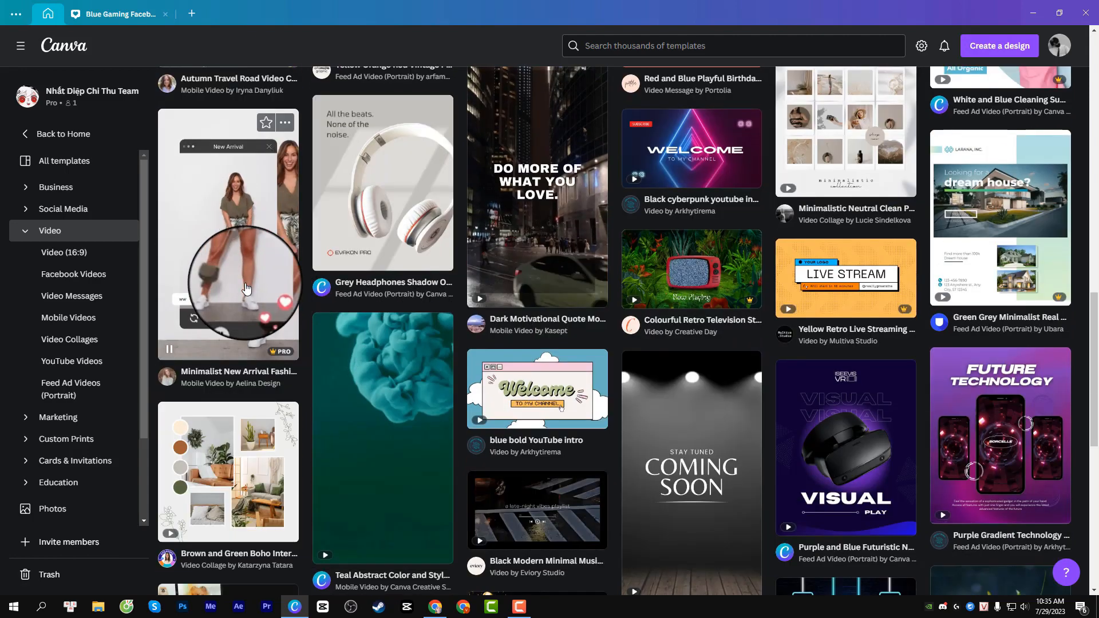
{"action": "scroll", "coordinate": [751, 319], "scroll_direction": "down", "scroll_amount": 3}
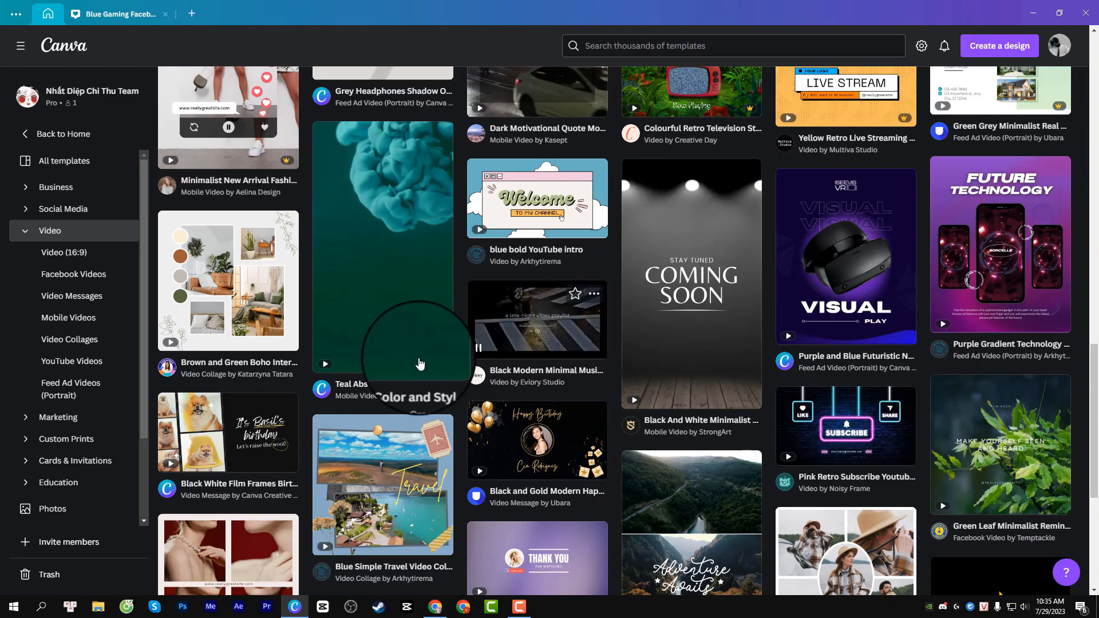
{"action": "scroll", "coordinate": [559, 324], "scroll_direction": "down", "scroll_amount": 5}
{"action": "scroll", "coordinate": [554, 464], "scroll_direction": "down", "scroll_amount": 8}
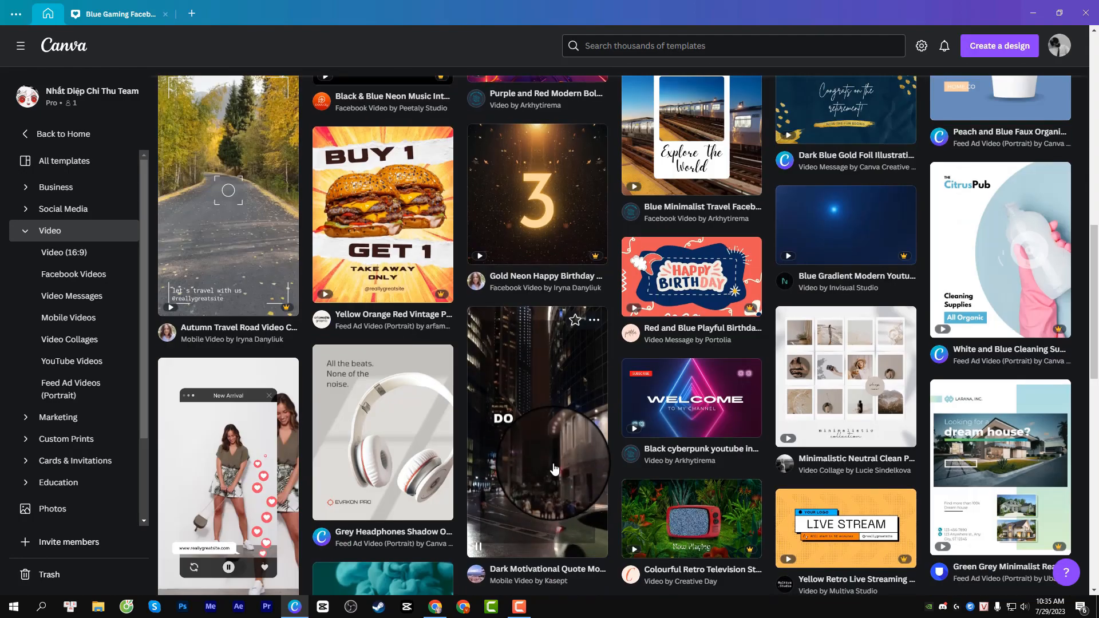
Step: Open the Autumn Travel Road Video Camera View Instagram Reels template for customizing
{"action": "left_click", "coordinate": [243, 376]}
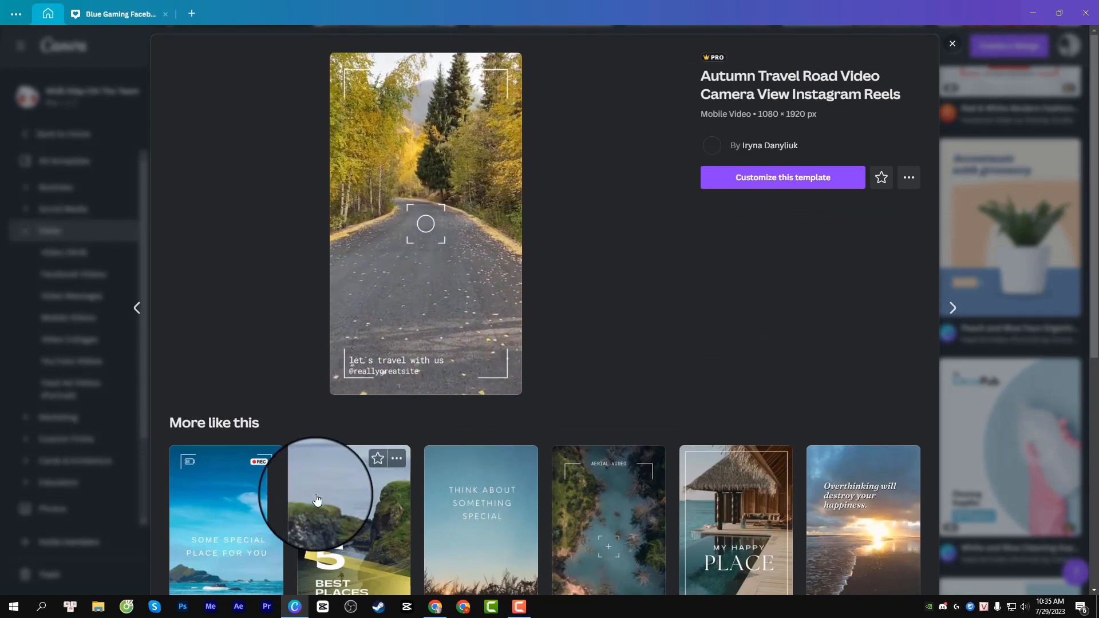
{"action": "scroll", "coordinate": [315, 487], "scroll_direction": "down", "scroll_amount": 3}
{"action": "scroll", "coordinate": [364, 471], "scroll_direction": "up", "scroll_amount": 3}
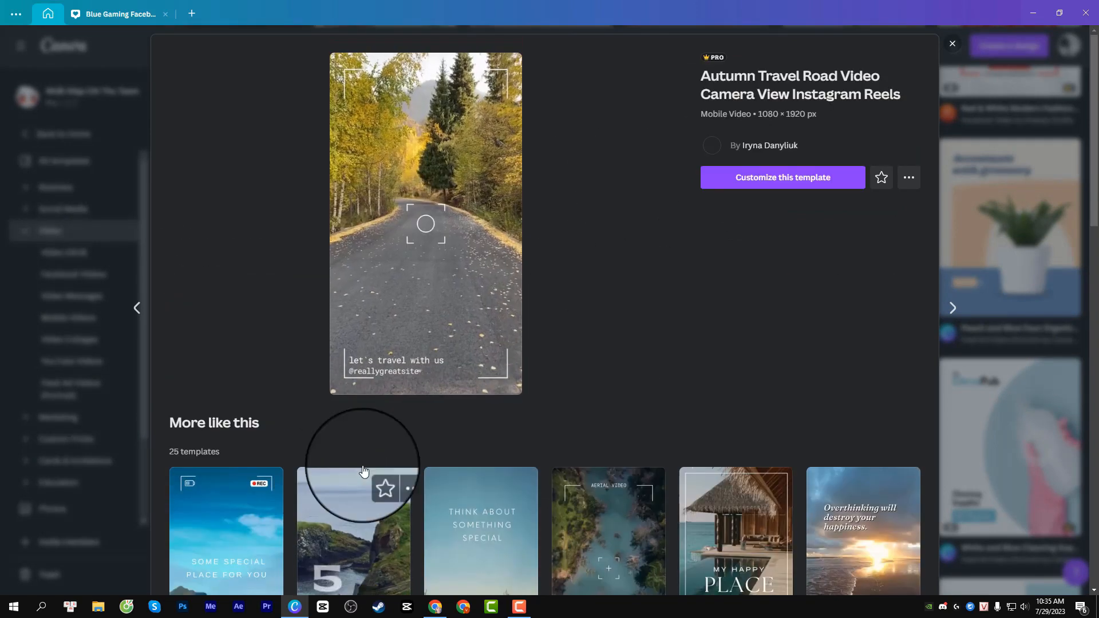
{"action": "left_click", "coordinate": [741, 179]}
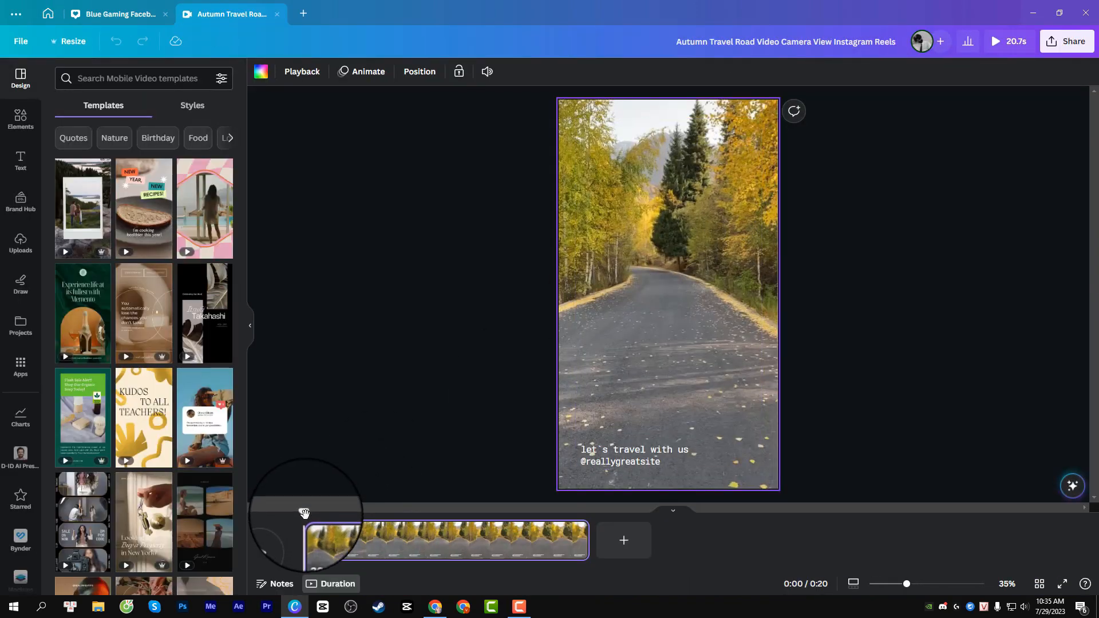
{"action": "left_click_drag", "start_coordinate": [303, 514], "coordinate": [302, 544]}
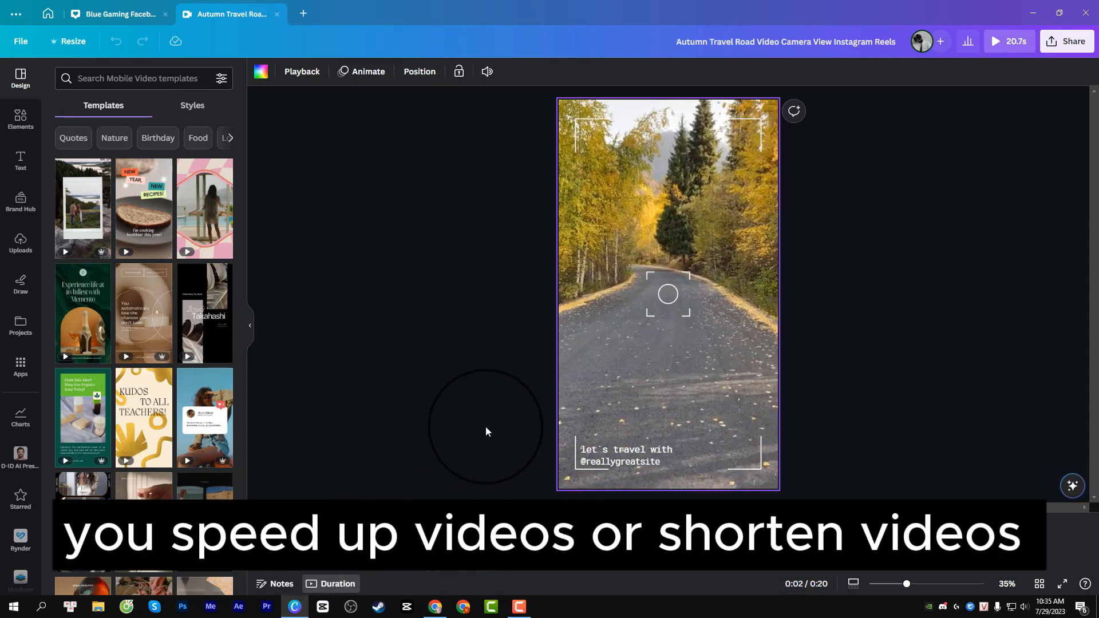
{"action": "left_click", "coordinate": [605, 321]}
{"action": "left_click", "coordinate": [606, 457]}
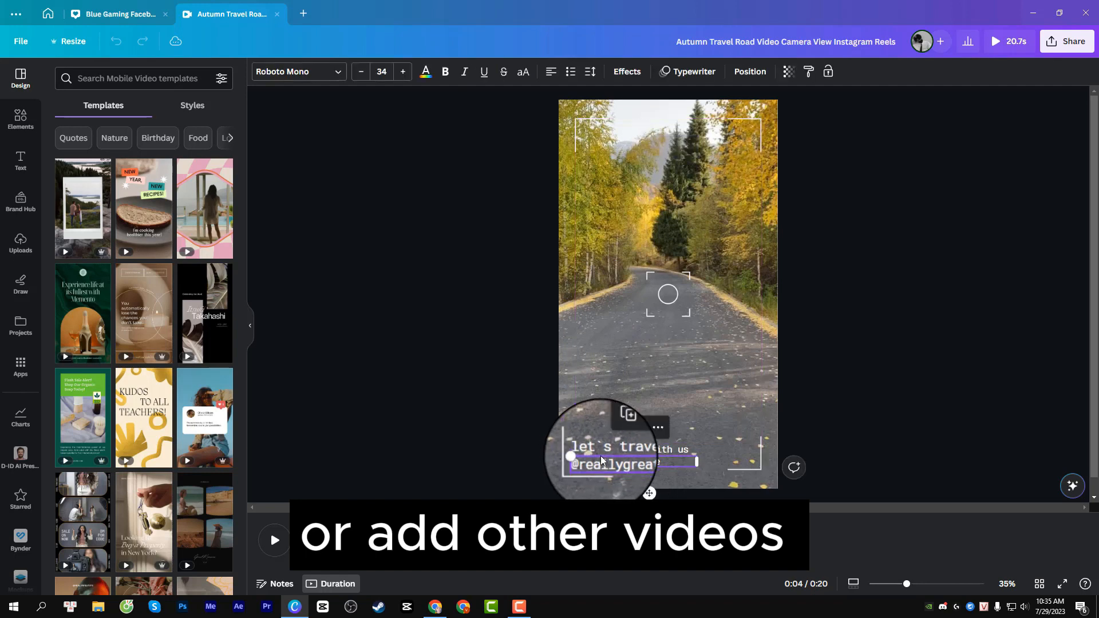
{"action": "left_click", "coordinate": [608, 458]}
{"action": "left_click", "coordinate": [672, 467]}
{"action": "double_click", "coordinate": [655, 469]}
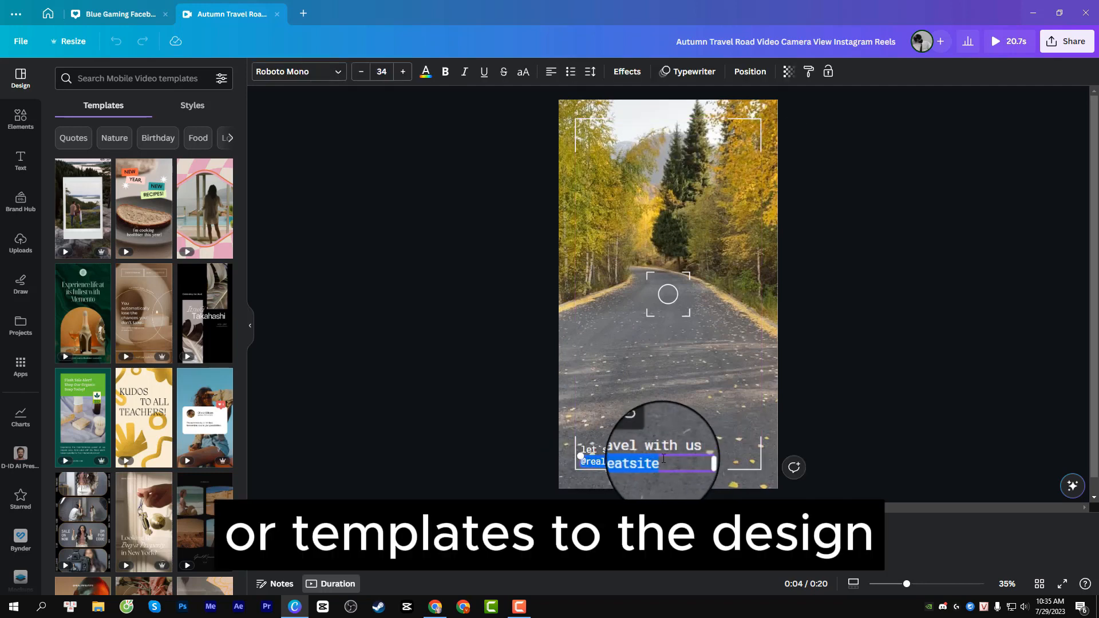
{"action": "key", "text": "BackSpace"}
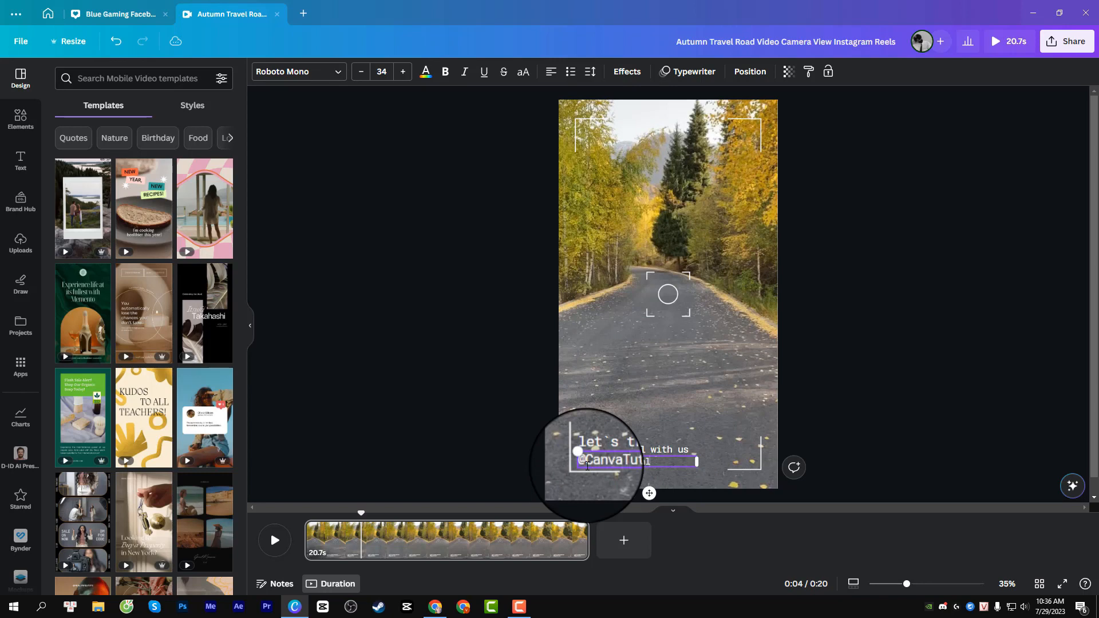
{"action": "scroll", "coordinate": [643, 438], "scroll_direction": "down", "scroll_amount": 1}
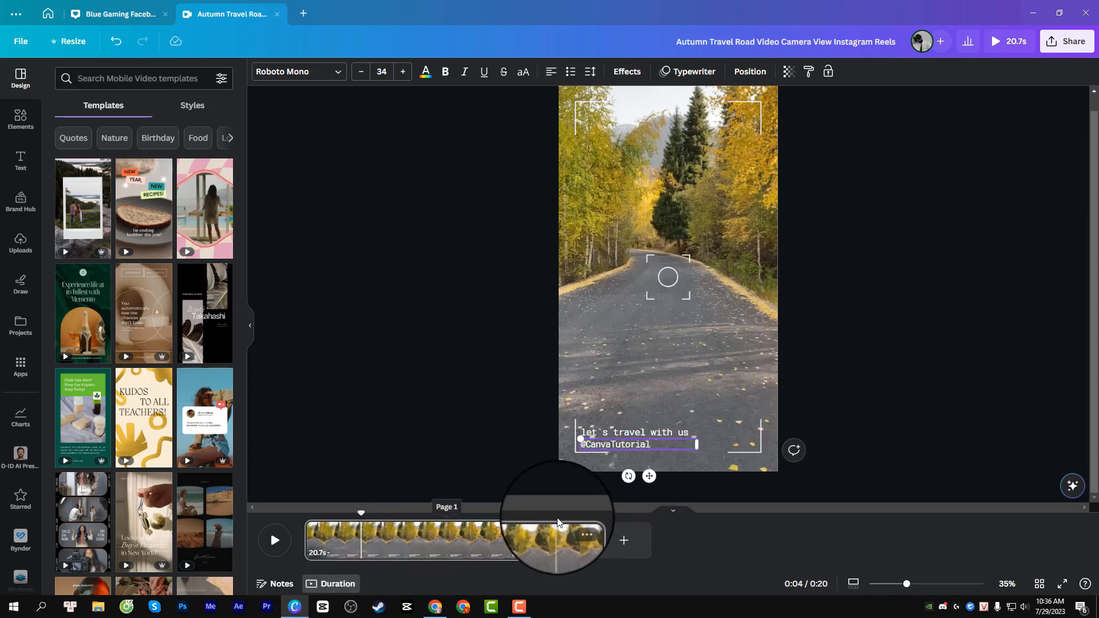
{"action": "double_click", "coordinate": [679, 434]}
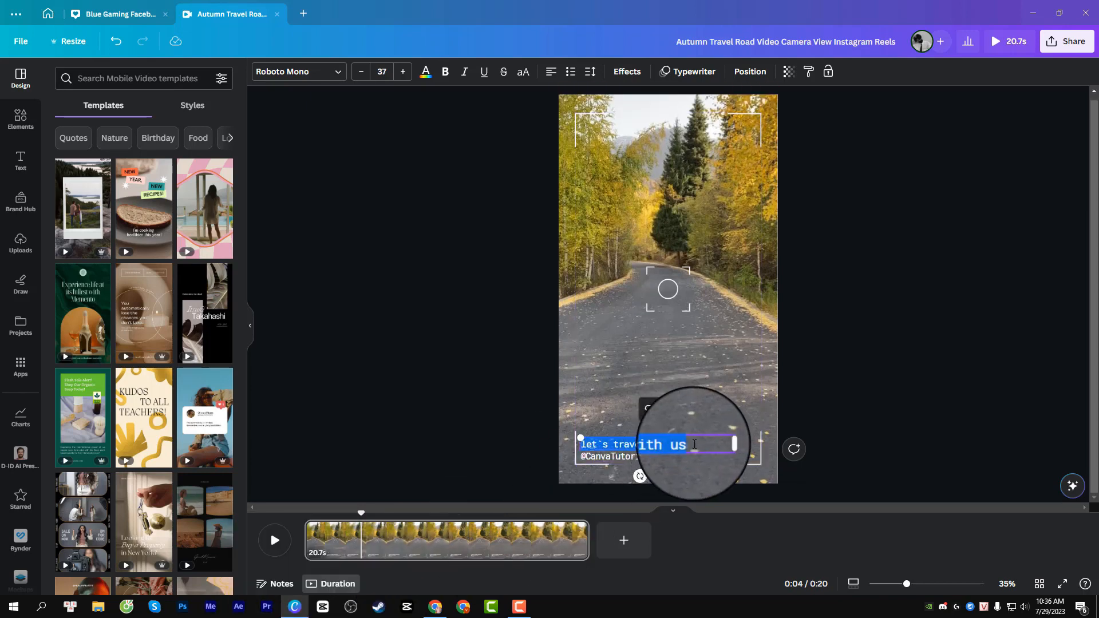
{"action": "type", "text": "Teplate Edit"}
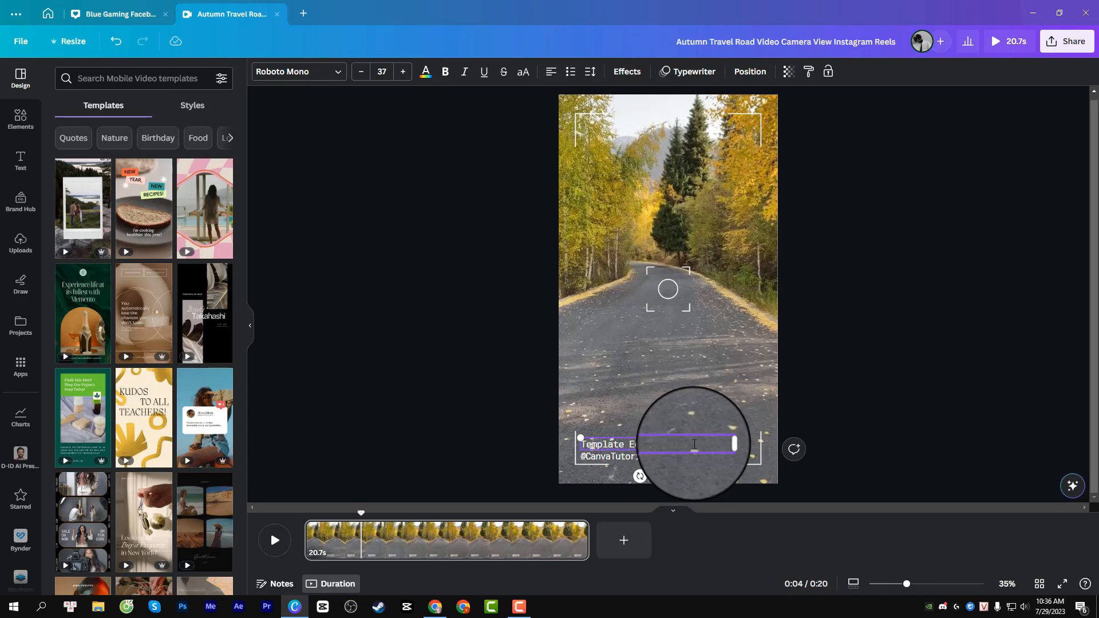
{"action": "left_click", "coordinate": [605, 388]}
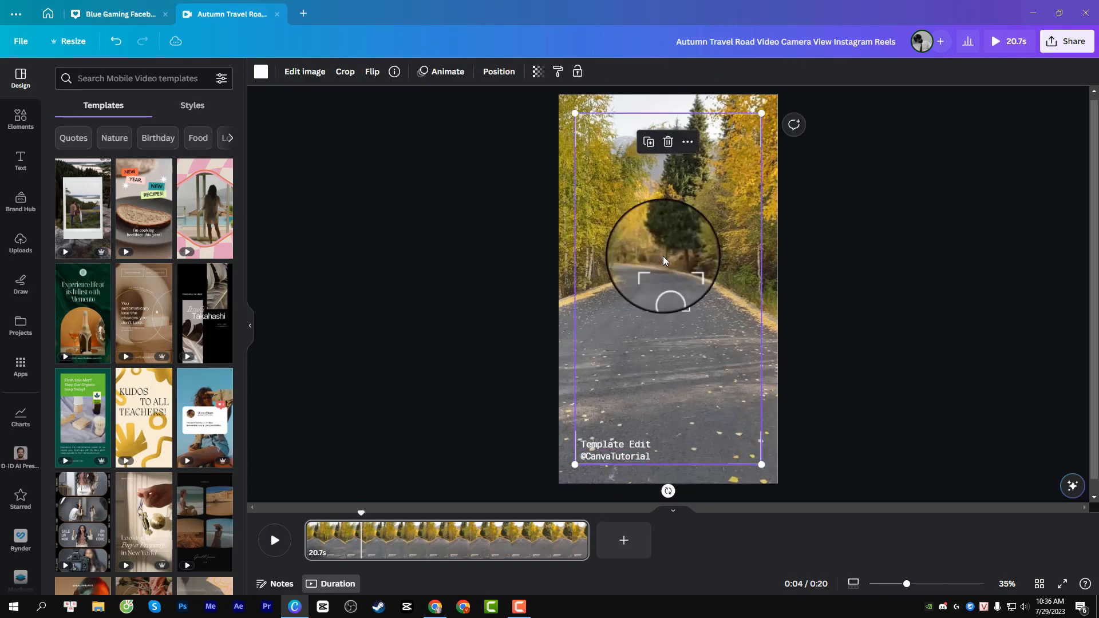
{"action": "left_click", "coordinate": [436, 400]}
Step: Try lengthening the clip and playing the road video at speed 1.75, and set the speed back to 1
{"action": "left_click_drag", "start_coordinate": [585, 536], "coordinate": [633, 535]}
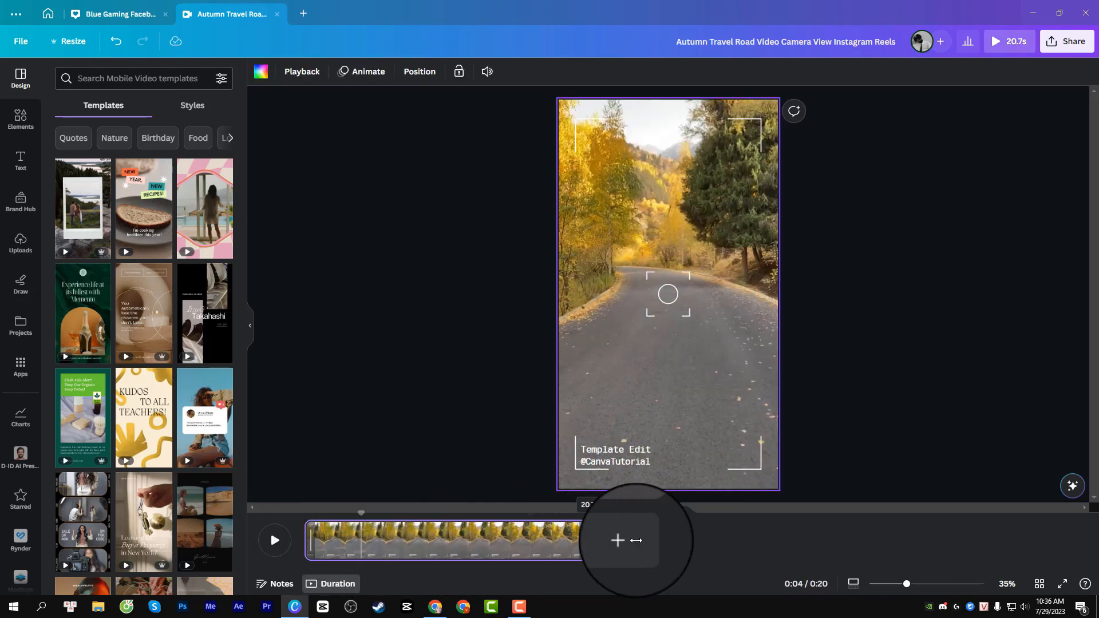
{"action": "left_click", "coordinate": [301, 73]}
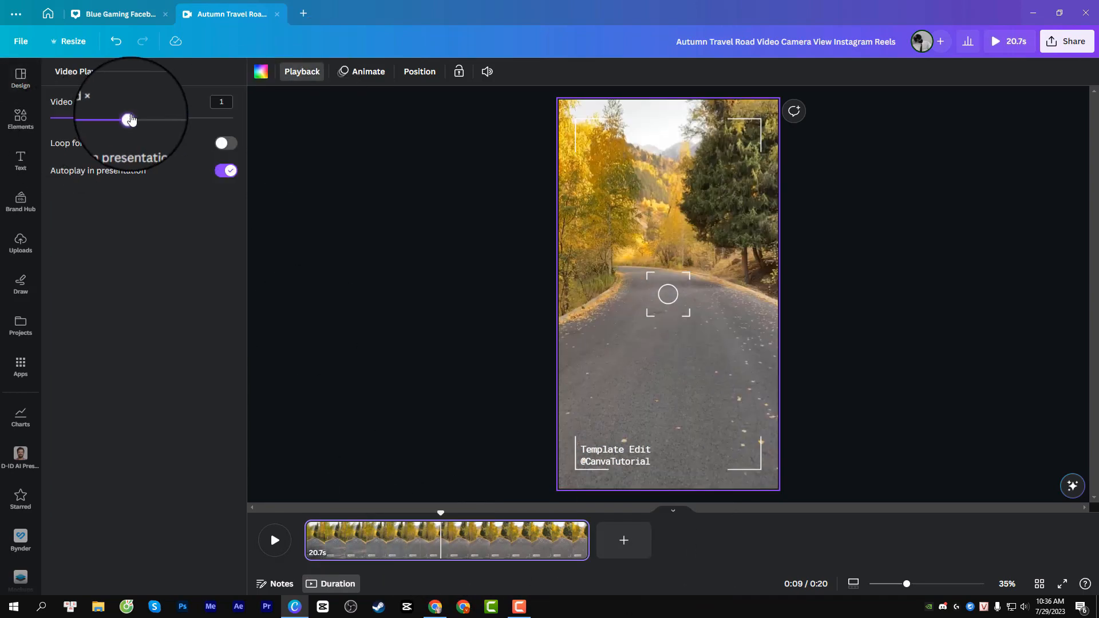
{"action": "left_click_drag", "start_coordinate": [128, 117], "coordinate": [207, 118]}
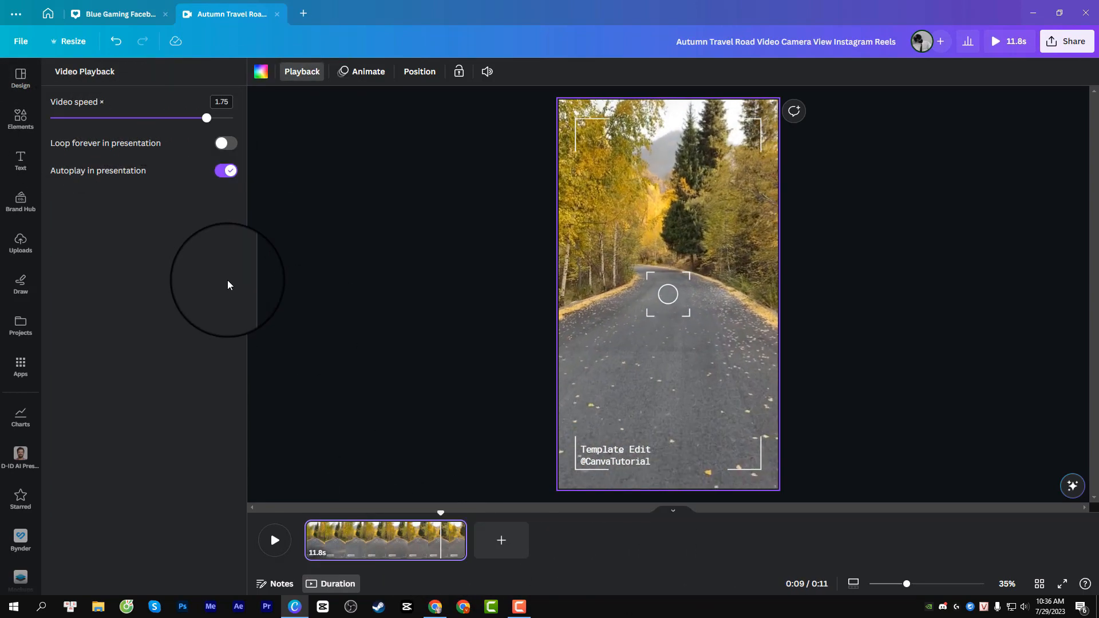
{"action": "left_click_drag", "start_coordinate": [207, 119], "coordinate": [129, 118]}
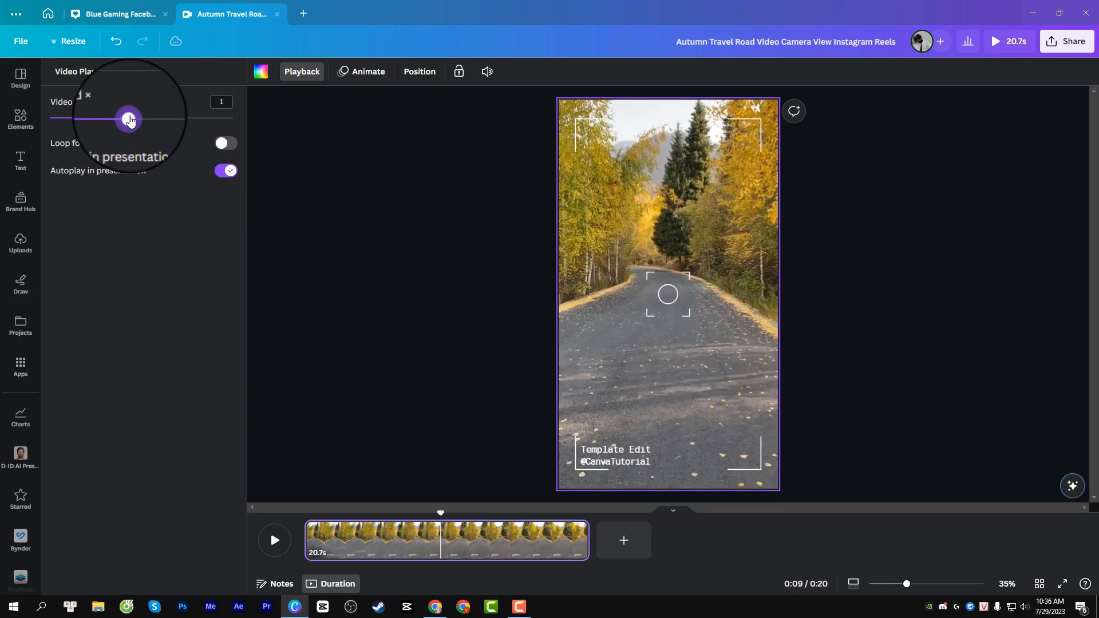
Step: Toggle the timeline's duration view and open the notes for page 1
{"action": "left_click", "coordinate": [334, 585]}
{"action": "left_click", "coordinate": [334, 586]}
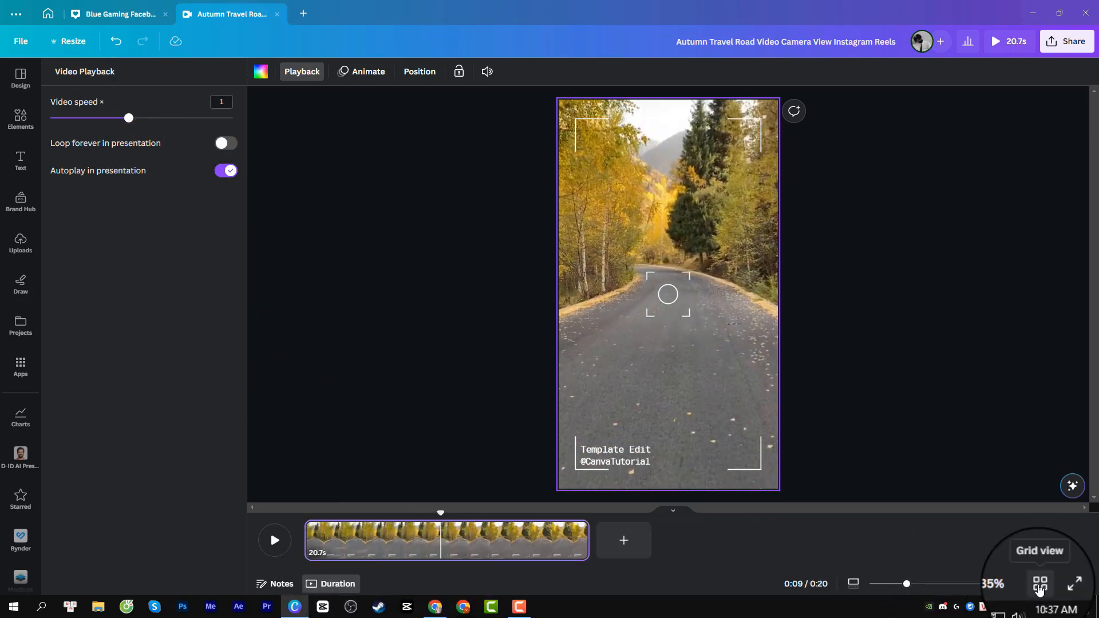
{"action": "left_click", "coordinate": [269, 586]}
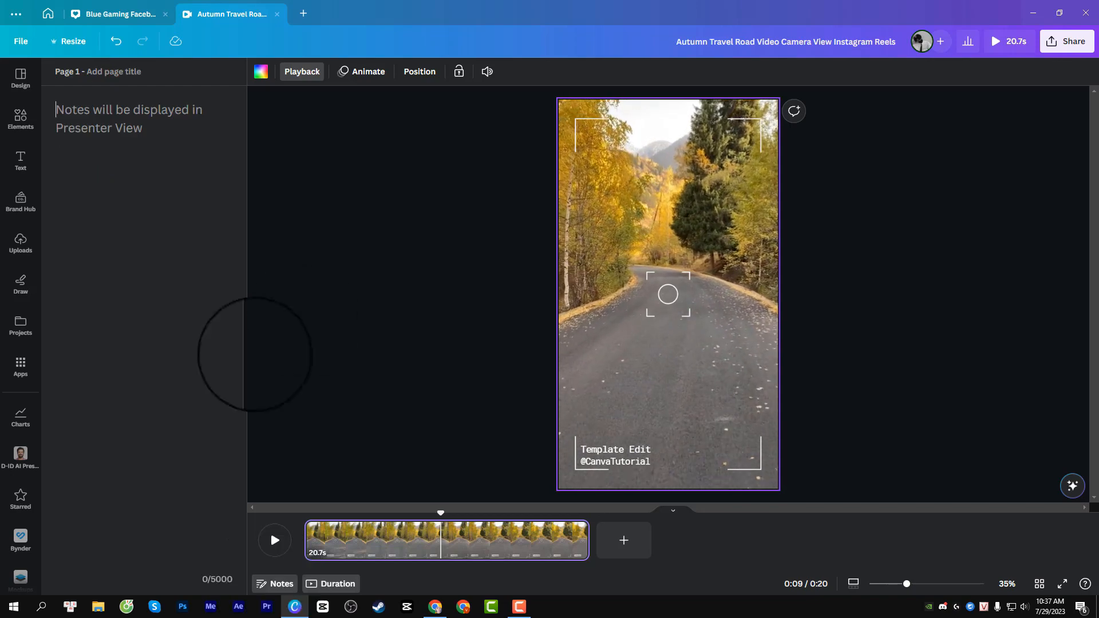
Step: Preview the whole video in the large player, close the preview, and move the playhead to 0:07 on the timeline
{"action": "left_click", "coordinate": [1023, 48]}
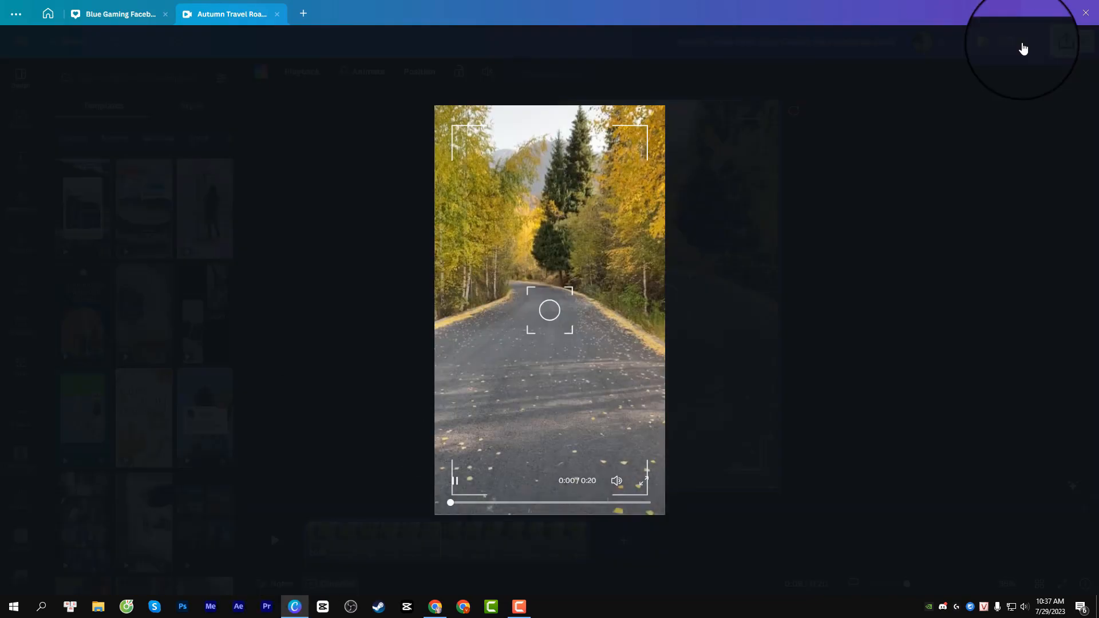
{"action": "key", "text": "Escape"}
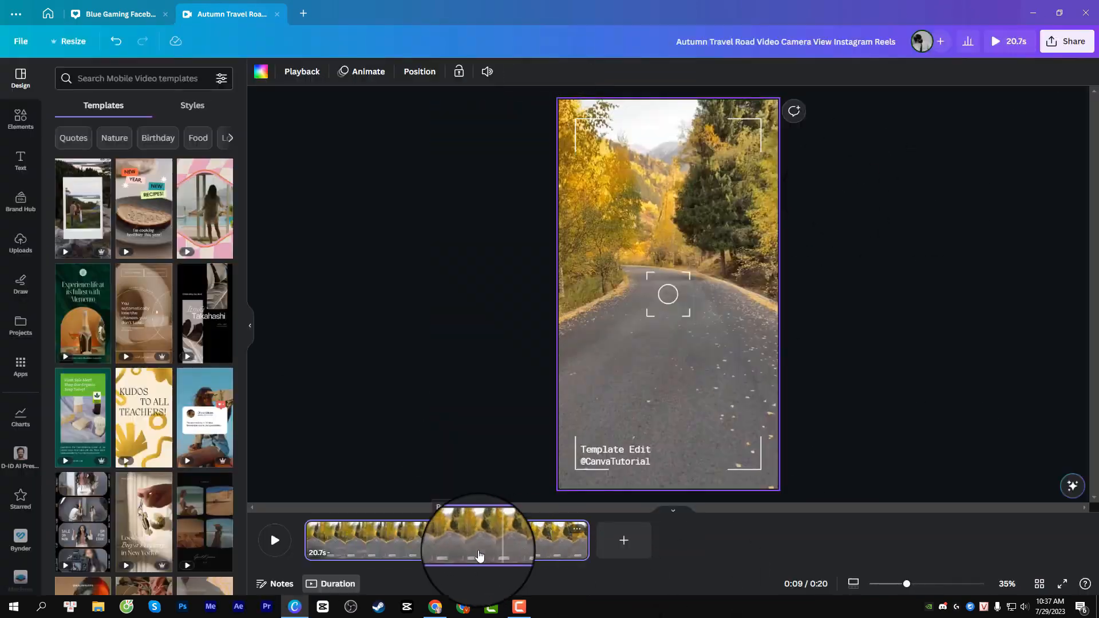
{"action": "right_click", "coordinate": [480, 555]}
{"action": "left_click", "coordinate": [347, 554]}
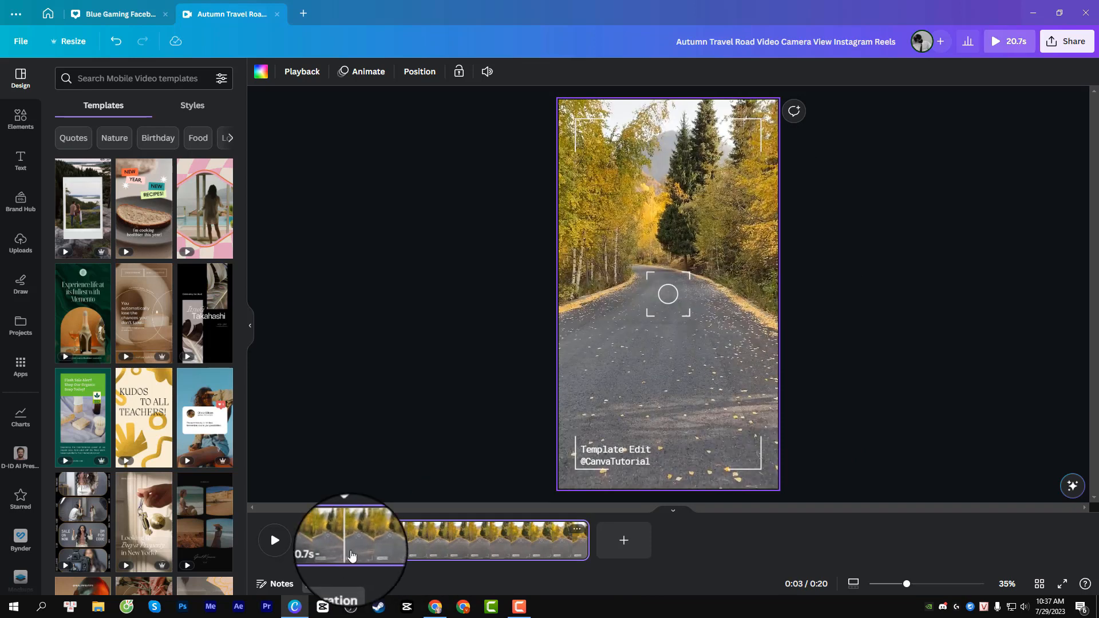
{"action": "left_click", "coordinate": [487, 71]}
{"action": "left_click", "coordinate": [405, 537]}
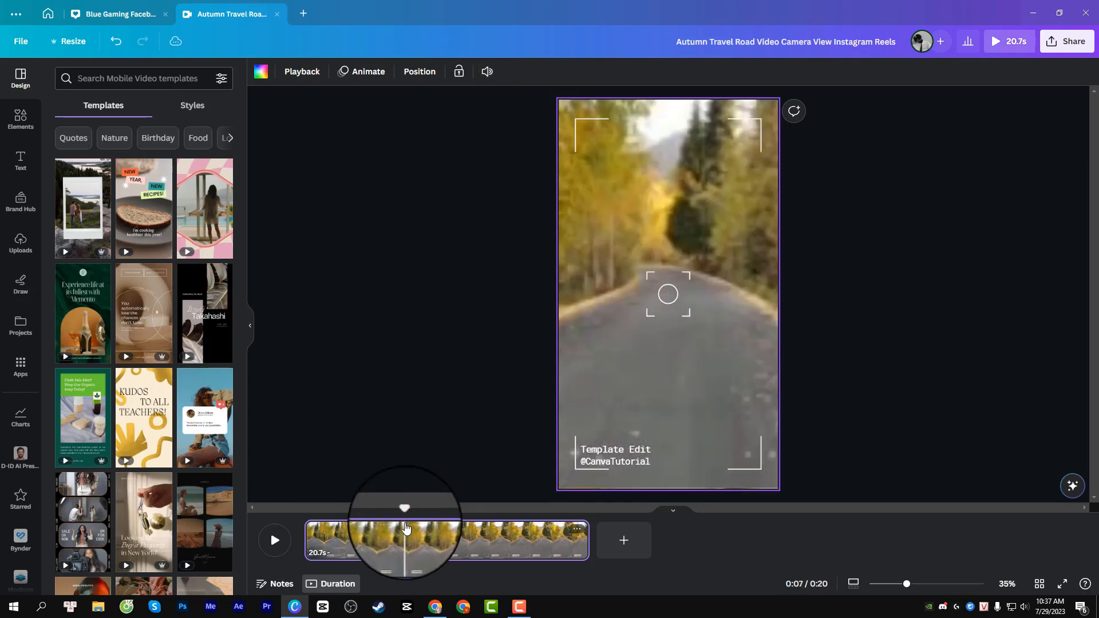
Step: View the page's options for the timeline clip, and play the video from 0:07 to about 0:15
{"action": "right_click", "coordinate": [577, 531]}
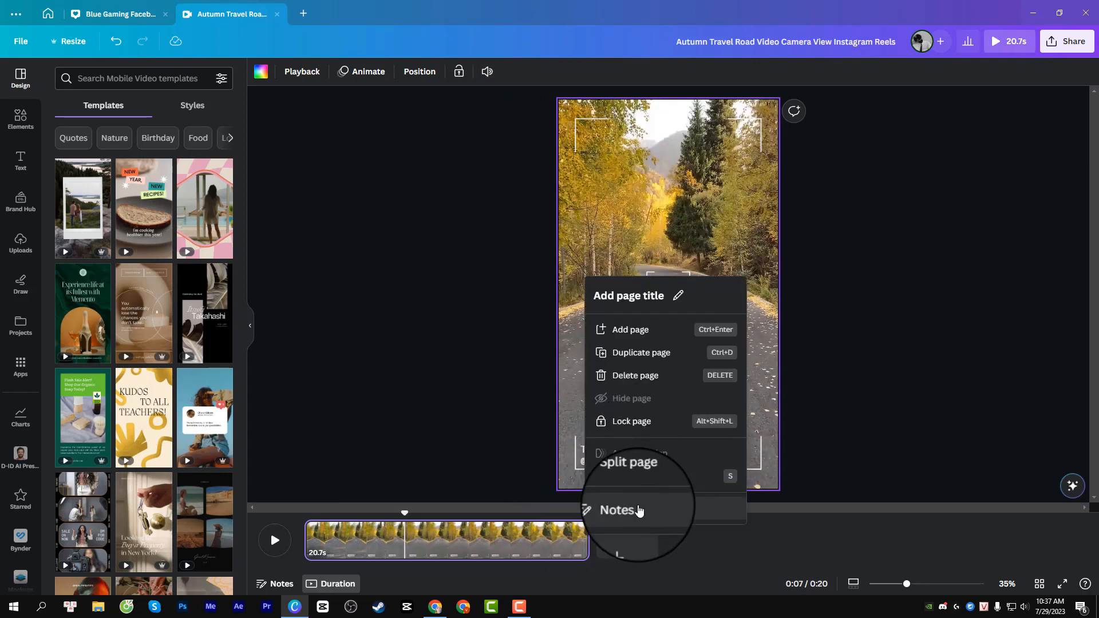
{"action": "left_click", "coordinate": [380, 429]}
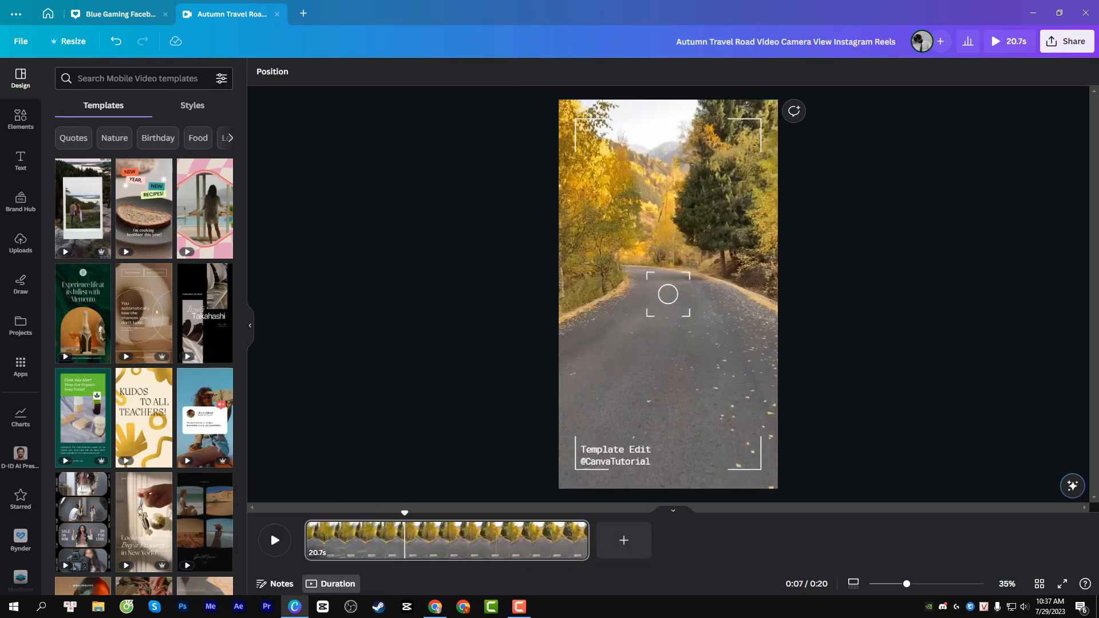
{"action": "left_click", "coordinate": [275, 540]}
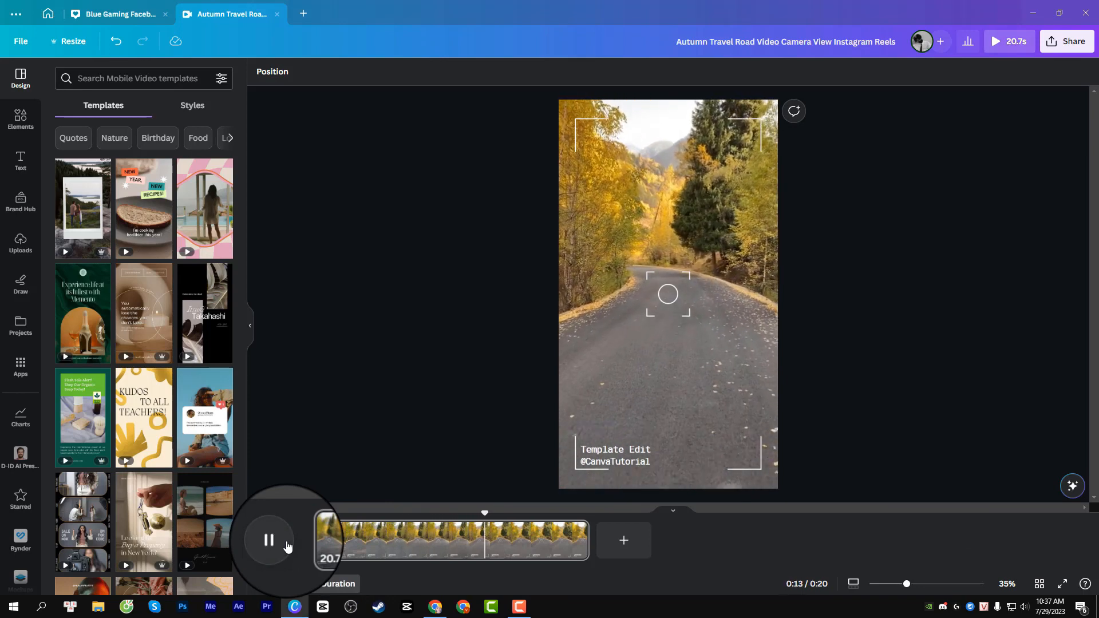
{"action": "left_click", "coordinate": [288, 544]}
Step: Select the white camera-frame overlay on the video, view its additional options, and deselect it
{"action": "left_click", "coordinate": [693, 280]}
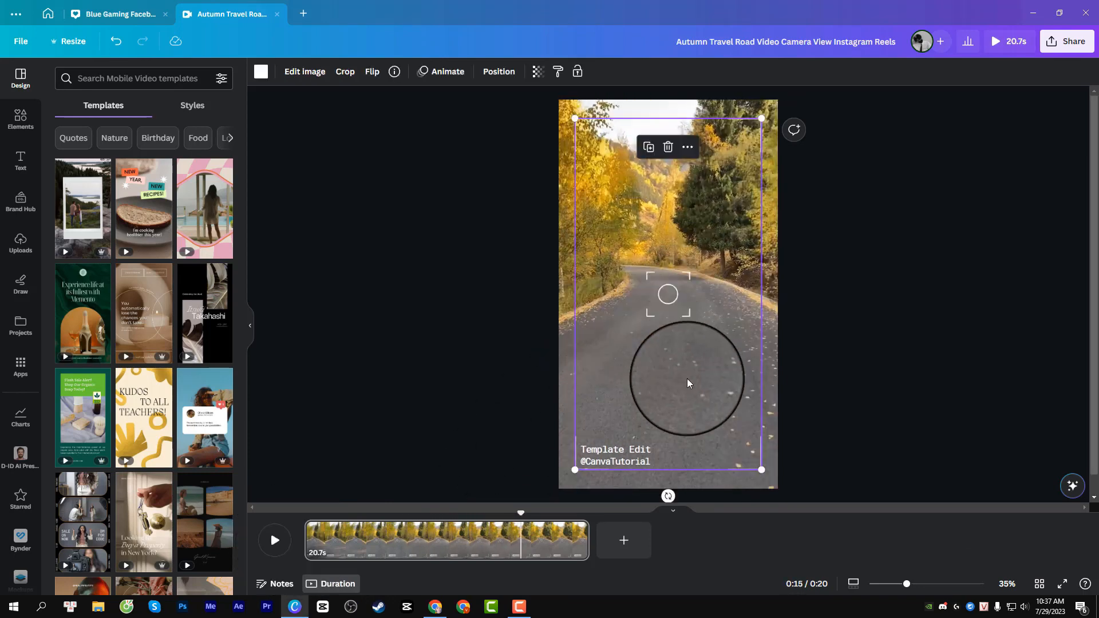
{"action": "left_click", "coordinate": [688, 147]}
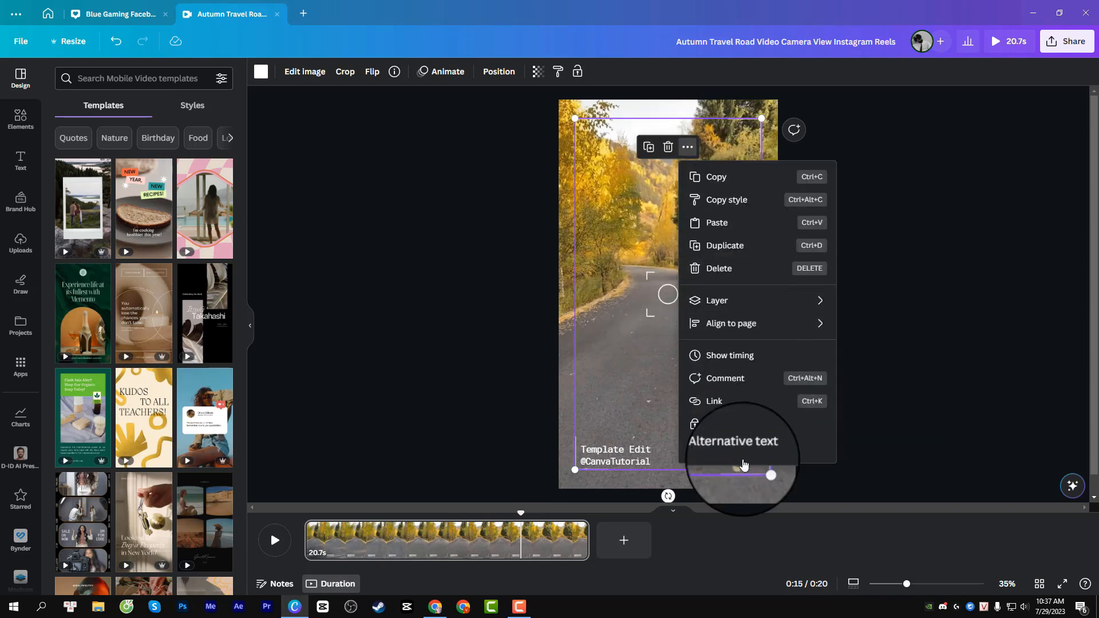
{"action": "left_click", "coordinate": [746, 452]}
{"action": "left_click", "coordinate": [912, 335]}
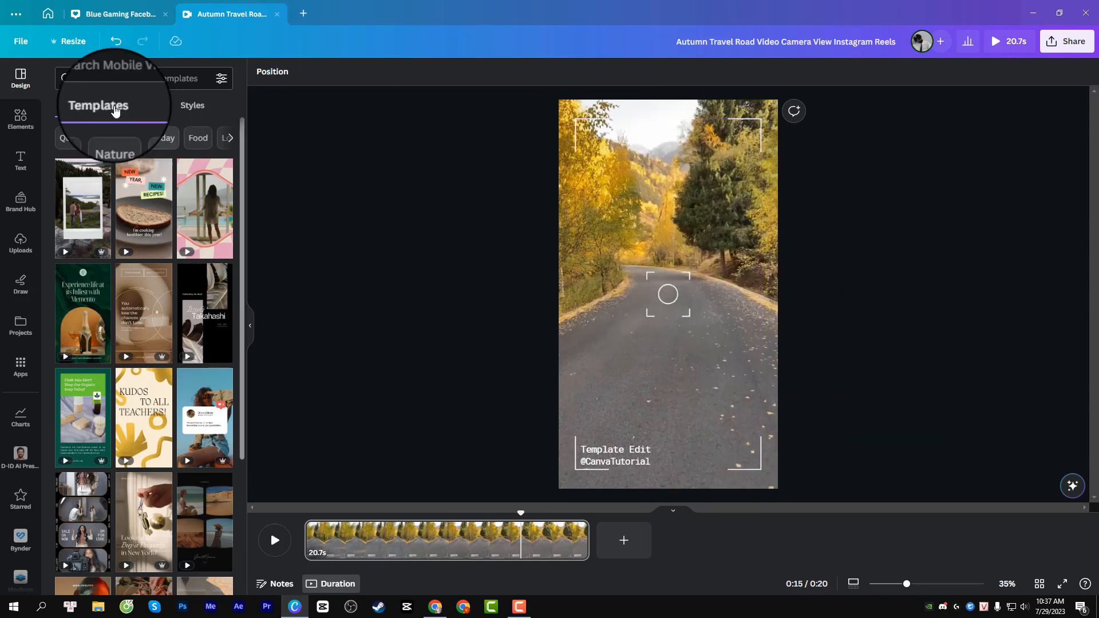
Step: Try the Gagalin and Chunk Five style combinations and the navy, red and orange color palette on the video, and undo the styling
{"action": "left_click", "coordinate": [189, 105]}
{"action": "left_click", "coordinate": [108, 390]}
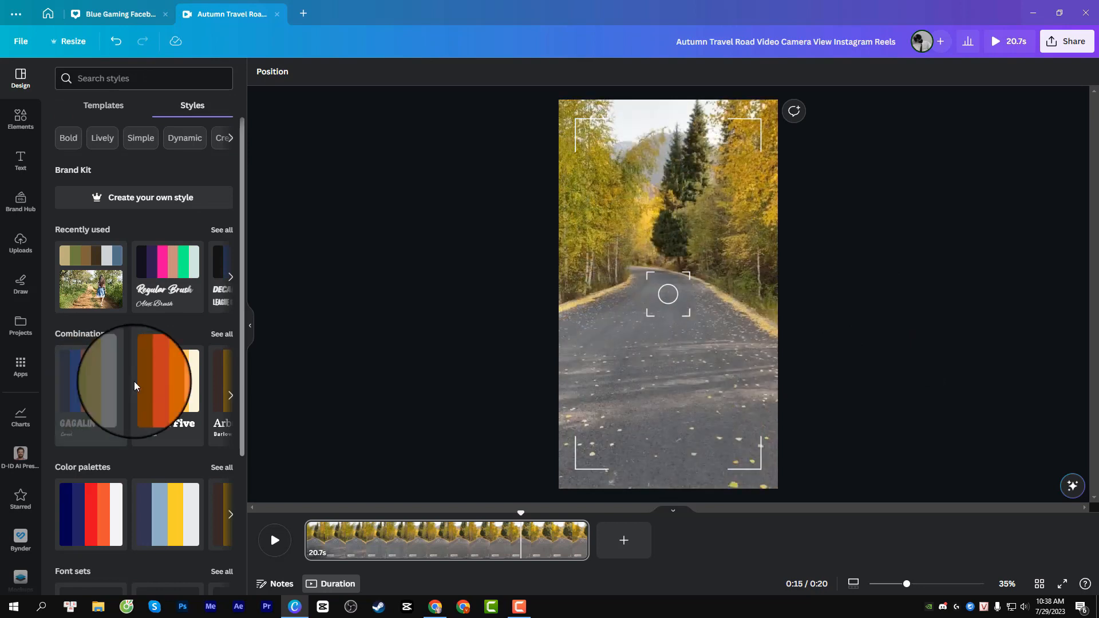
{"action": "scroll", "coordinate": [107, 390], "scroll_direction": "down", "scroll_amount": 3}
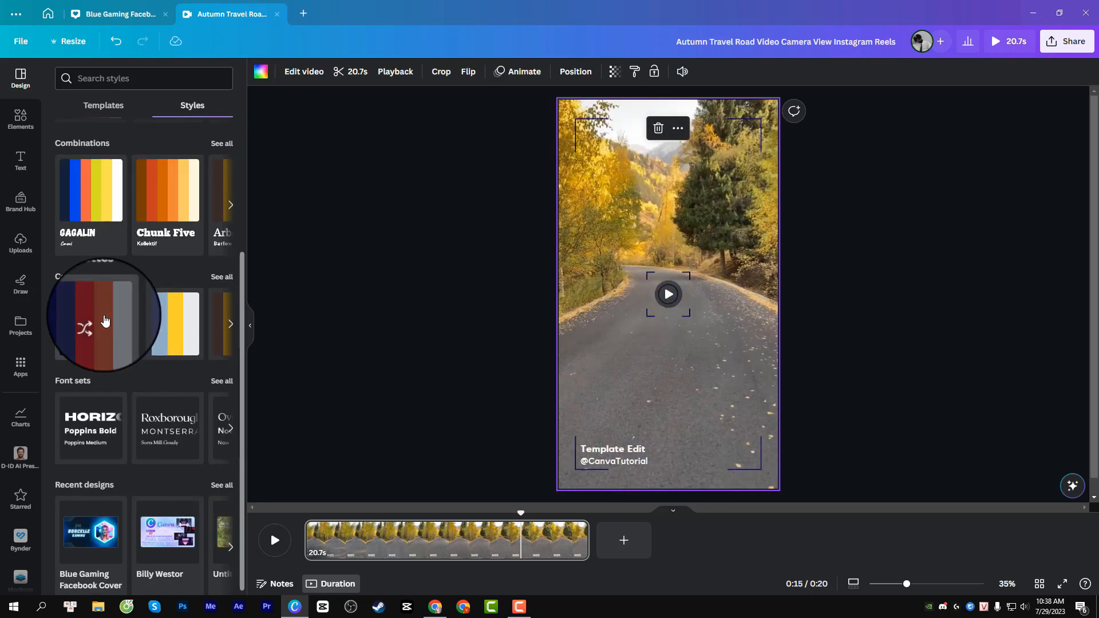
{"action": "left_click", "coordinate": [105, 316]}
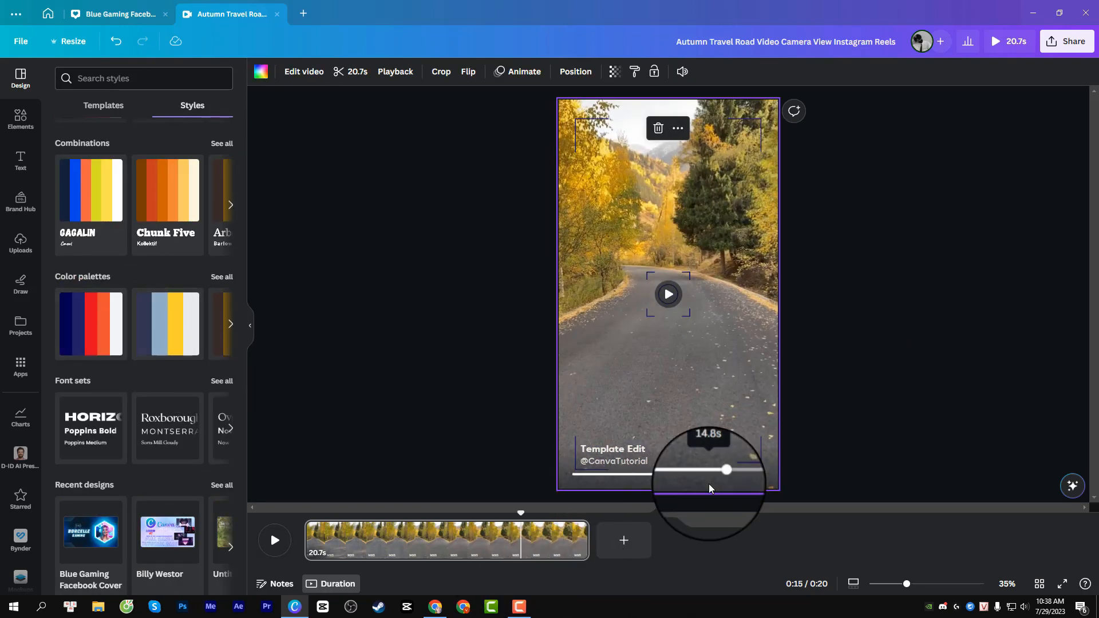
{"action": "key", "text": "ctrl+z"}
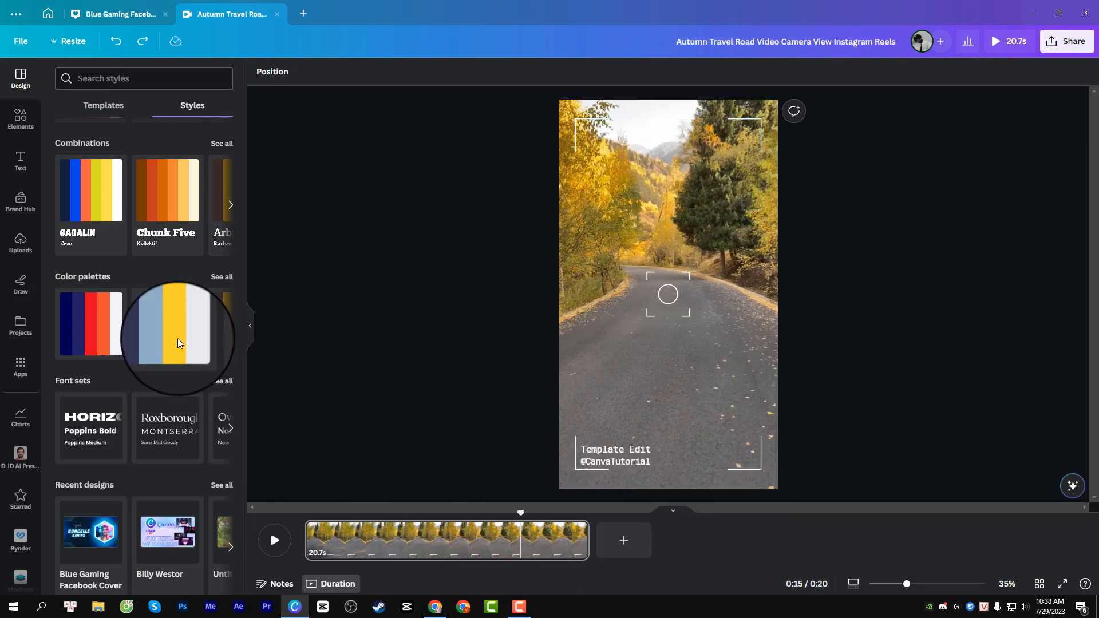
{"action": "scroll", "coordinate": [115, 229], "scroll_direction": "up", "scroll_amount": 3}
{"action": "scroll", "coordinate": [110, 442], "scroll_direction": "down", "scroll_amount": 3}
{"action": "scroll", "coordinate": [108, 473], "scroll_direction": "up", "scroll_amount": 3}
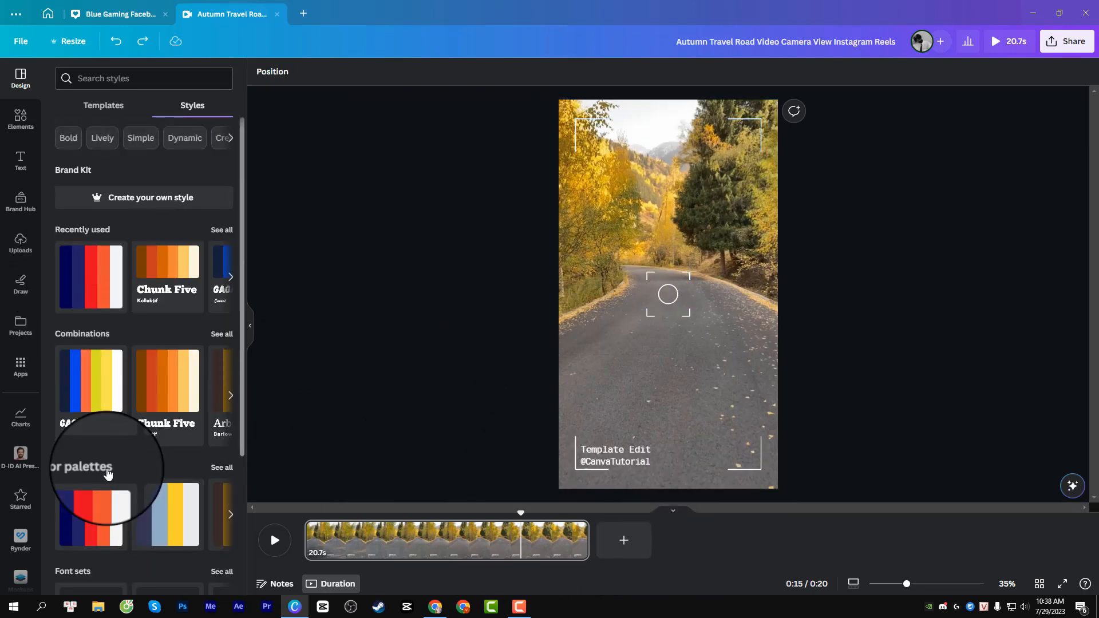